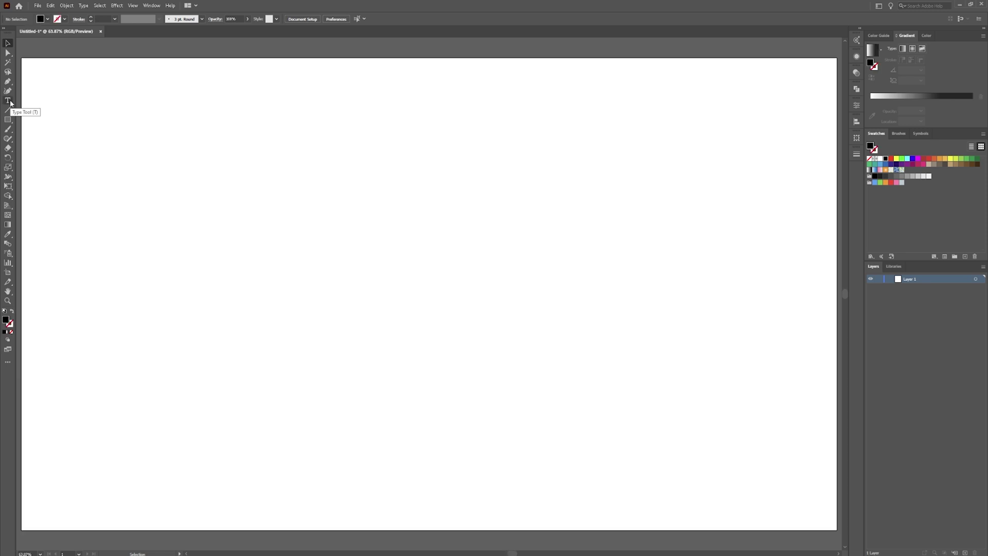
# Type a capital P on the artboard, scale it up and centre it on the artboard
pyautogui.click(9, 101)
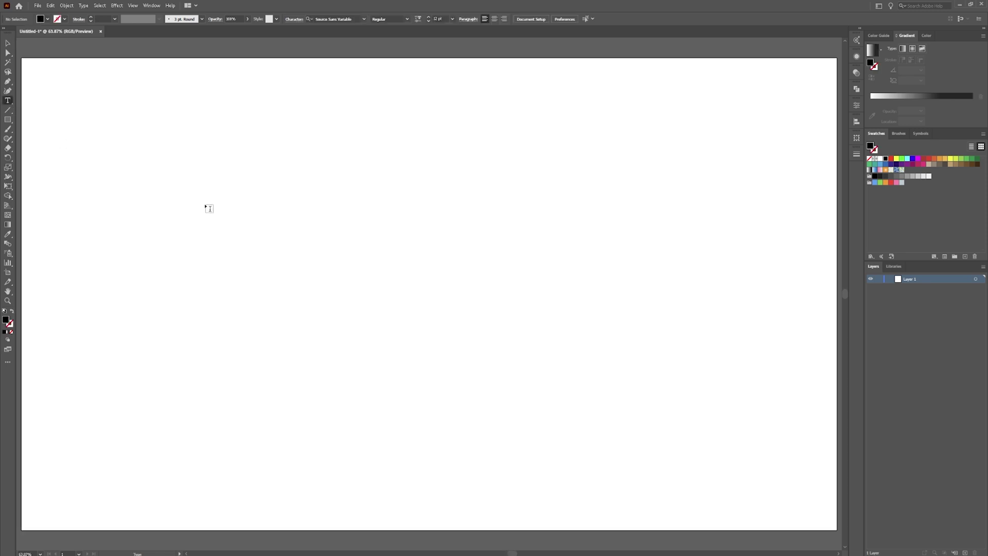
pyautogui.click(399, 269)
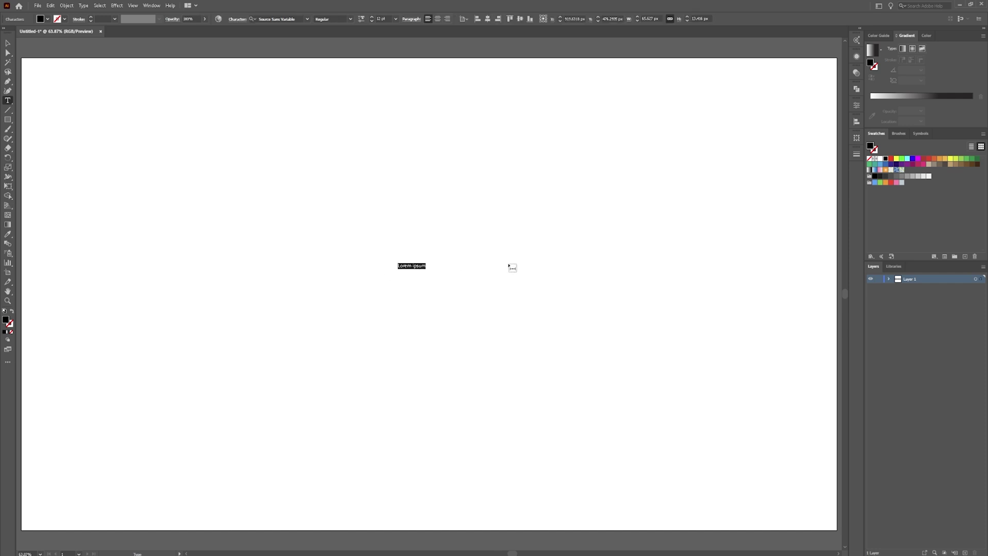
pyautogui.write('P')
pyautogui.press('Escape')
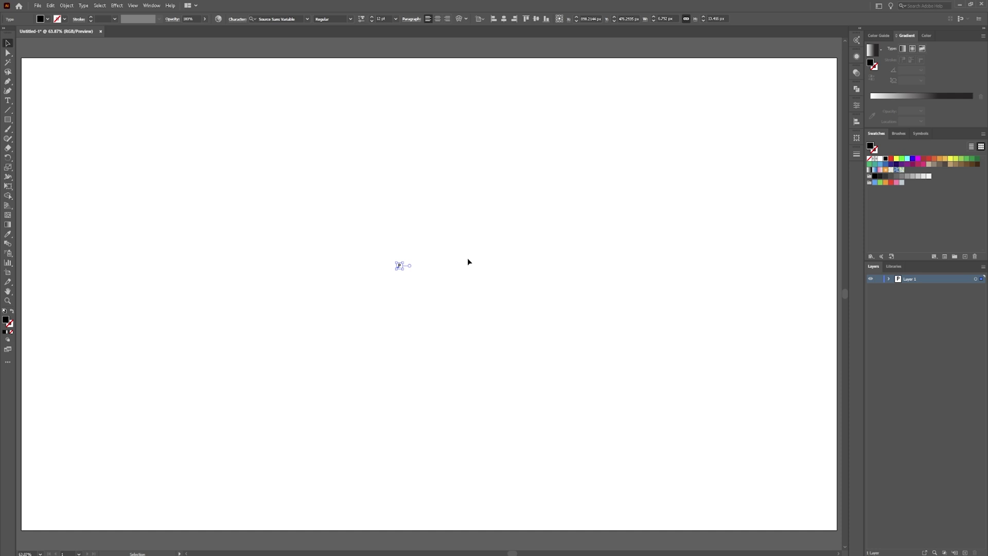
pyautogui.moveTo(405, 261); pyautogui.dragTo(592, 84)
pyautogui.moveTo(491, 83); pyautogui.dragTo(526, 66)
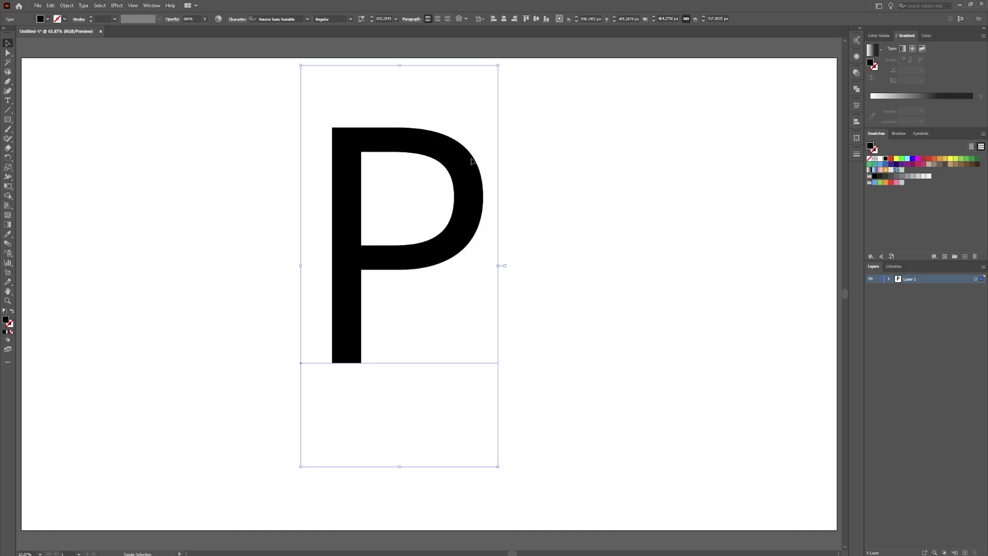
pyautogui.moveTo(473, 177); pyautogui.dragTo(500, 219)
pyautogui.click(504, 18)
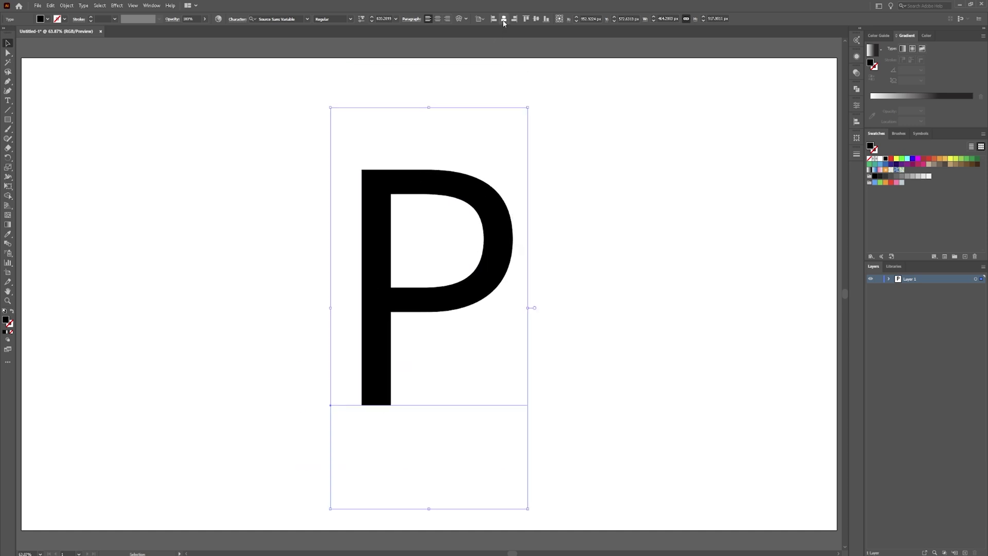
pyautogui.click(536, 19)
pyautogui.click(570, 208)
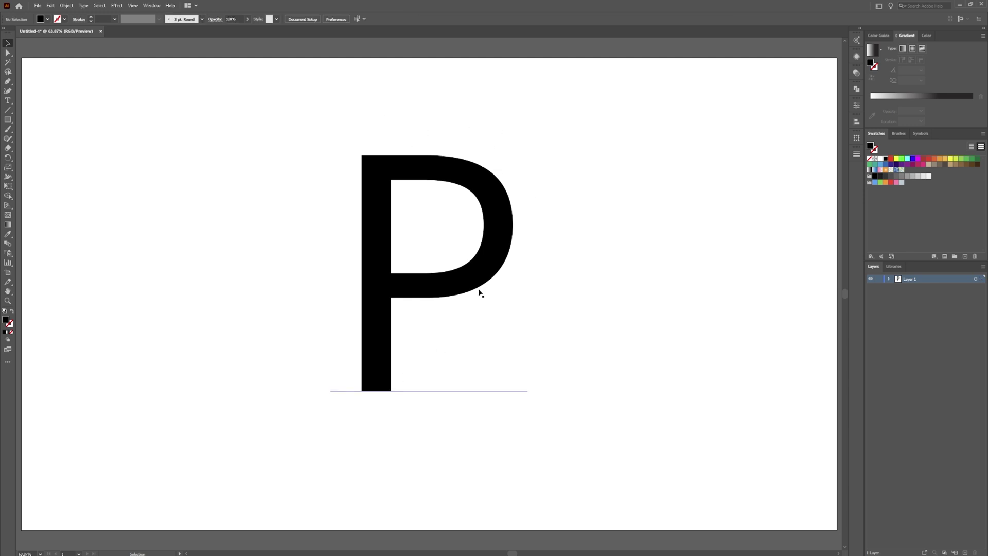
# Enlarge the P further and re-centre it horizontally and vertically
pyautogui.click(378, 221)
pyautogui.moveTo(528, 93); pyautogui.dragTo(547, 60)
pyautogui.moveTo(375, 202); pyautogui.dragTo(391, 217)
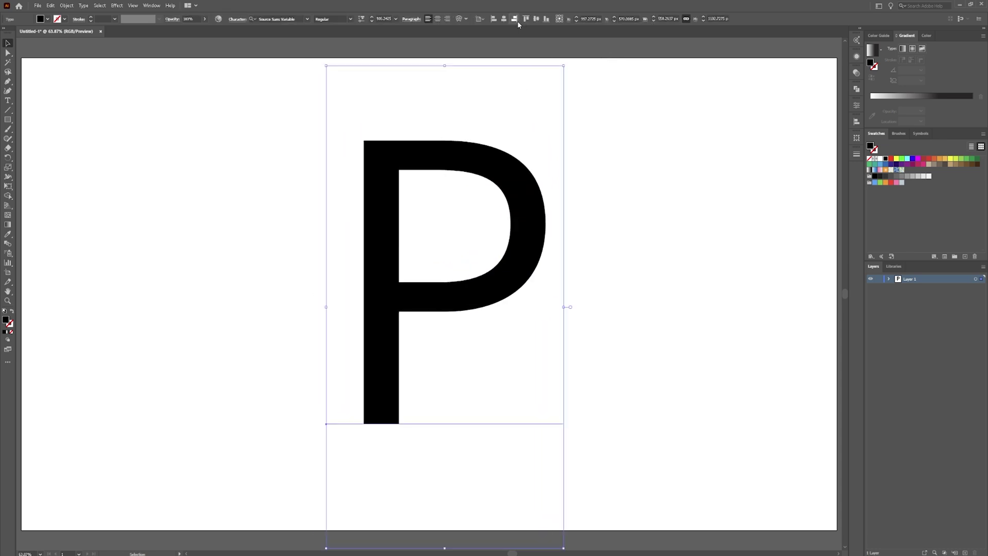
pyautogui.click(504, 19)
pyautogui.click(536, 19)
pyautogui.click(532, 135)
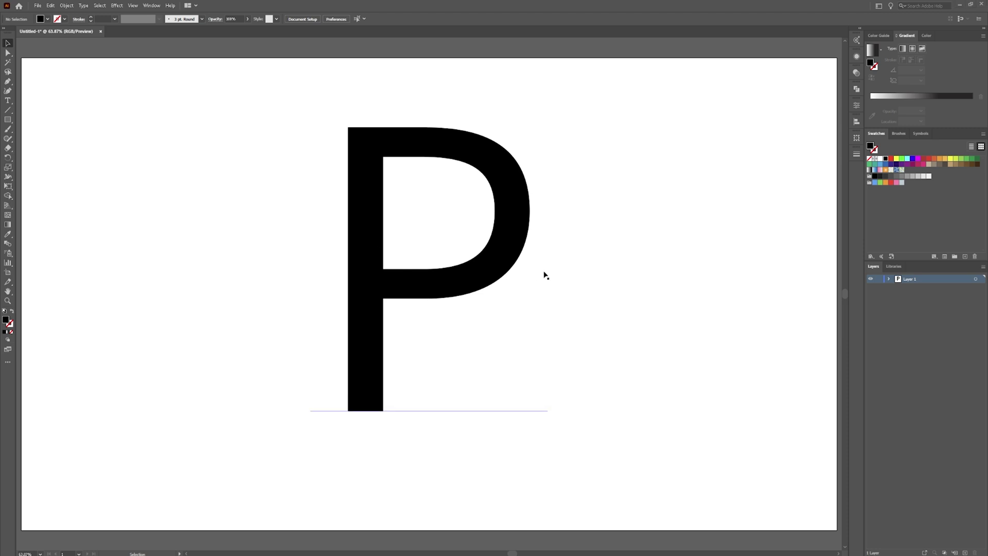
# Create outlines from the P and marquee-select the left anchor points of its stem
pyautogui.rightClick(368, 247)
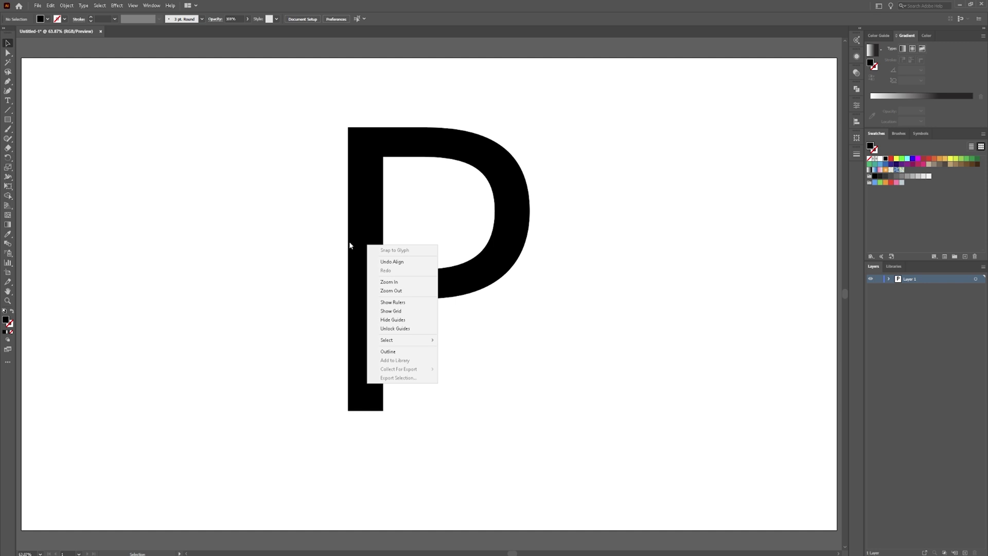
pyautogui.click(352, 246)
pyautogui.rightClick(368, 217)
pyautogui.click(397, 281)
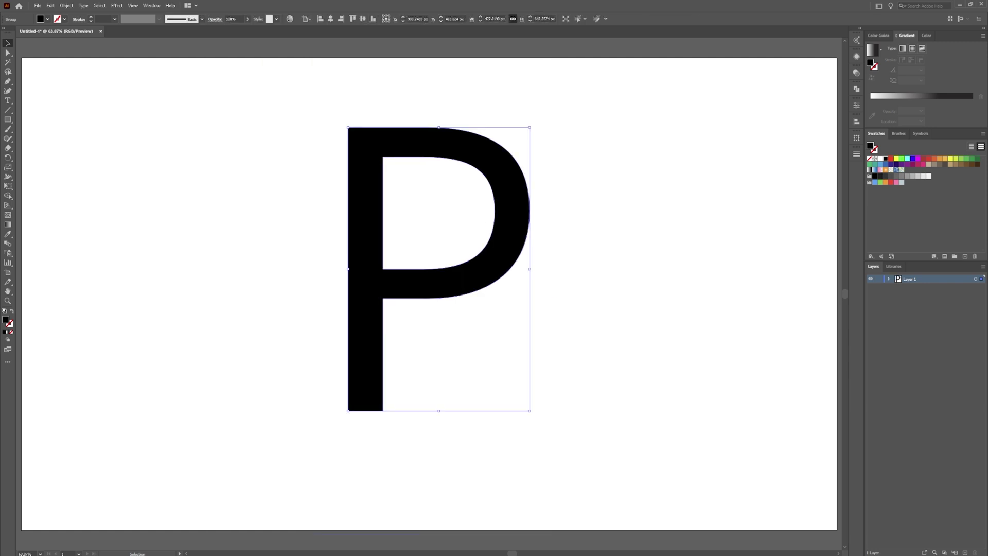
pyautogui.click(292, 181)
pyautogui.press('a')
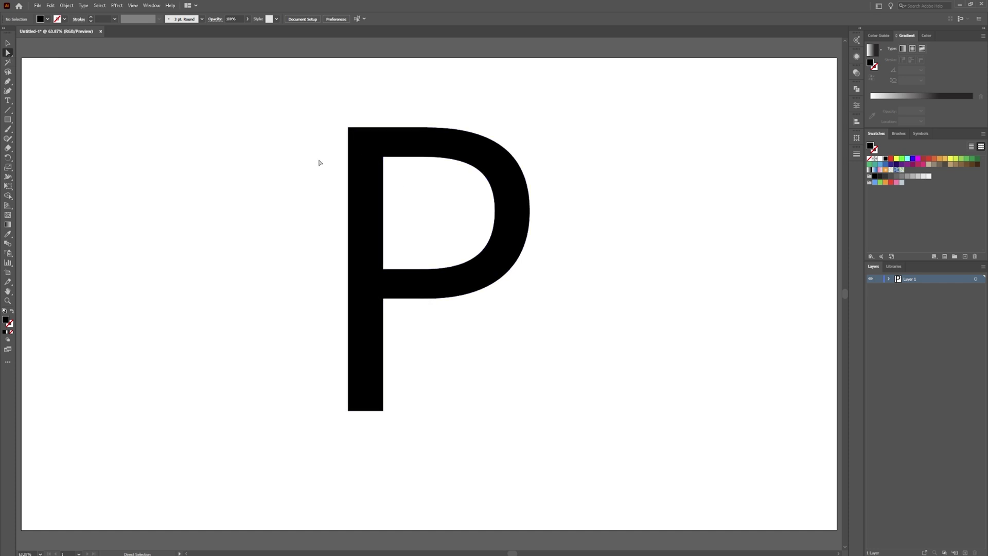
pyautogui.moveTo(302, 114); pyautogui.dragTo(205, 405)
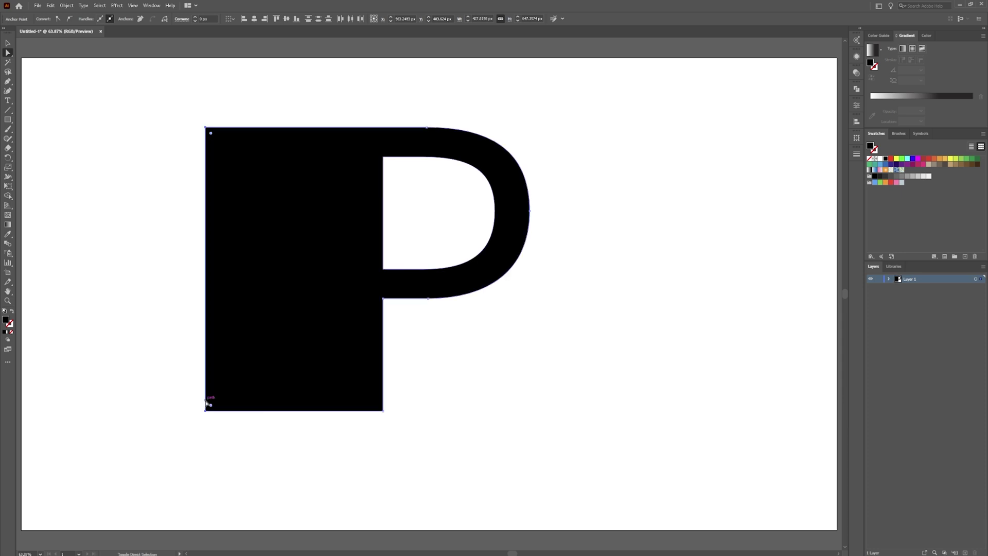
# Draw a rectangle covering the whole P
pyautogui.press('v')
pyautogui.click(177, 348)
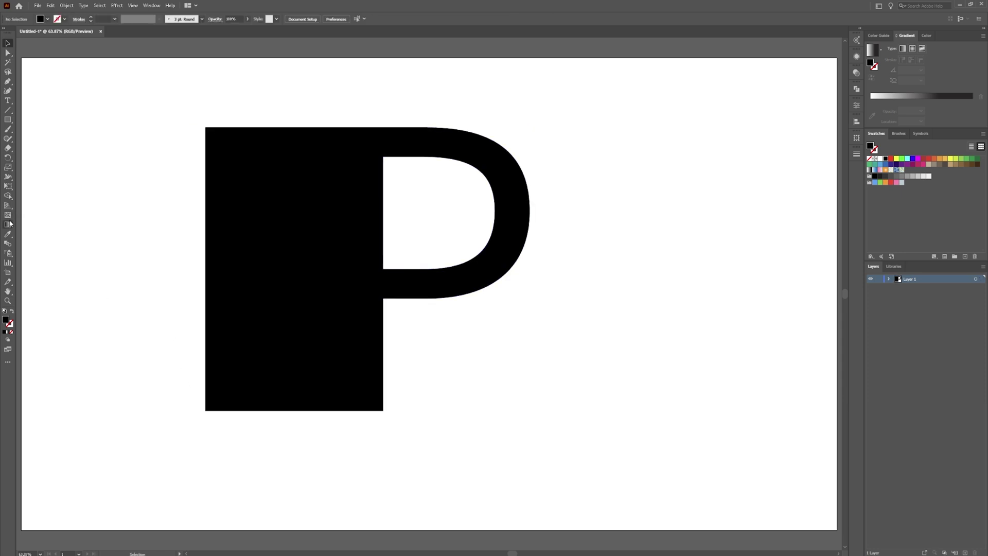
pyautogui.click(7, 120)
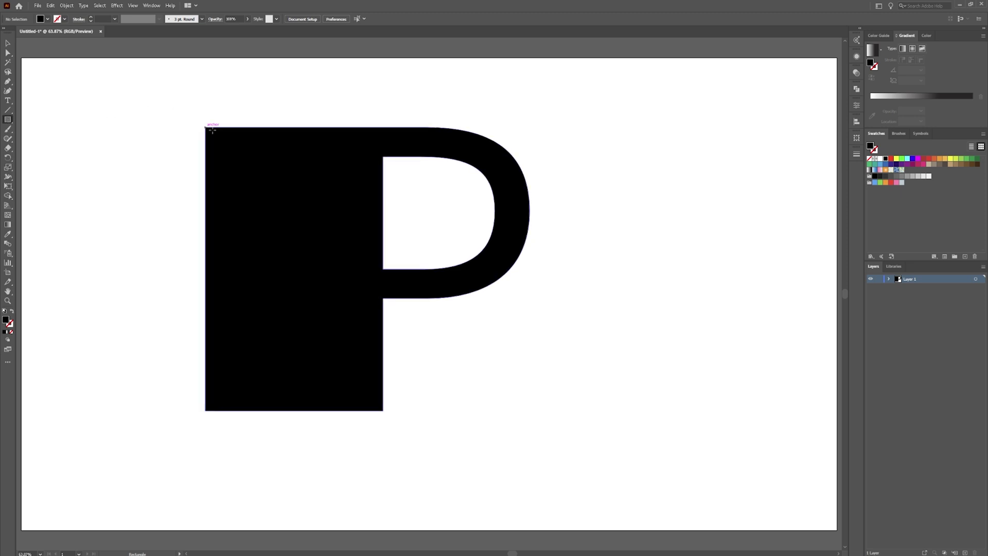
pyautogui.moveTo(211, 130)
pyautogui.mouseDown()
pyautogui.moveTo(516, 370)
pyautogui.moveTo(530, 411)
pyautogui.mouseUp()
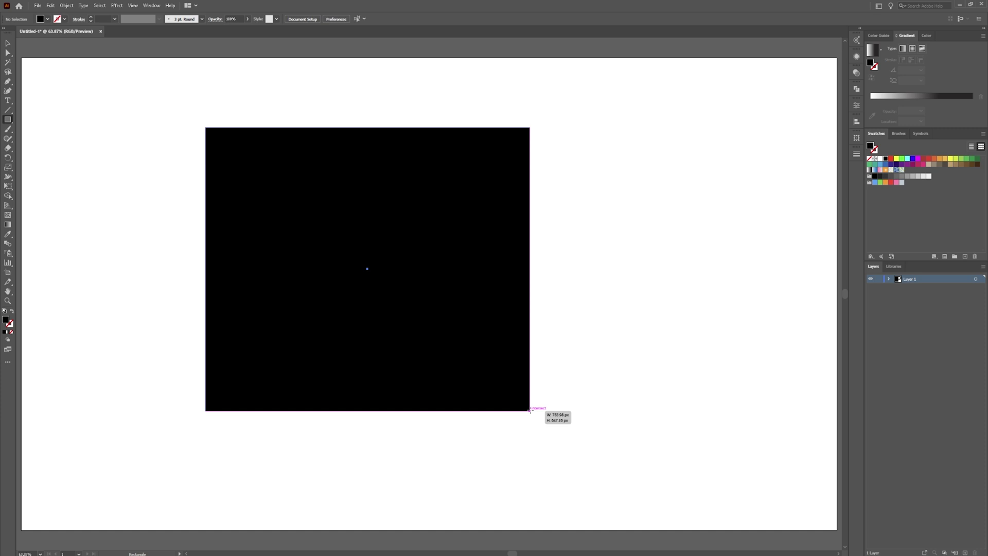
pyautogui.moveTo(530, 410); pyautogui.dragTo(530, 410)
pyautogui.press('v')
# Give the rectangle a white-to-black gradient, with the dark stop moved right and set to pure black
pyautogui.click(873, 52)
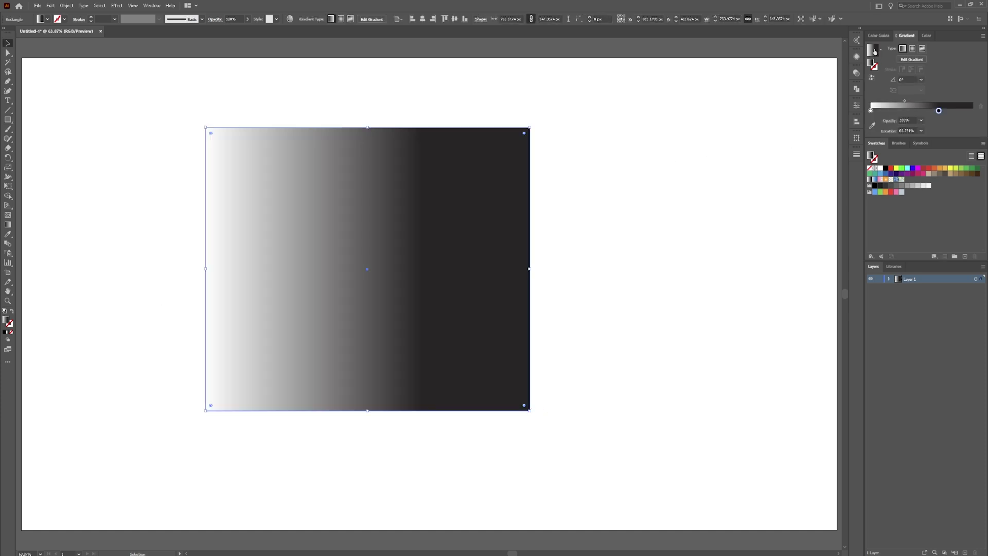
pyautogui.moveTo(938, 110)
pyautogui.mouseDown()
pyautogui.moveTo(950, 112)
pyautogui.moveTo(939, 115)
pyautogui.mouseUp()
pyautogui.doubleClick(938, 111)
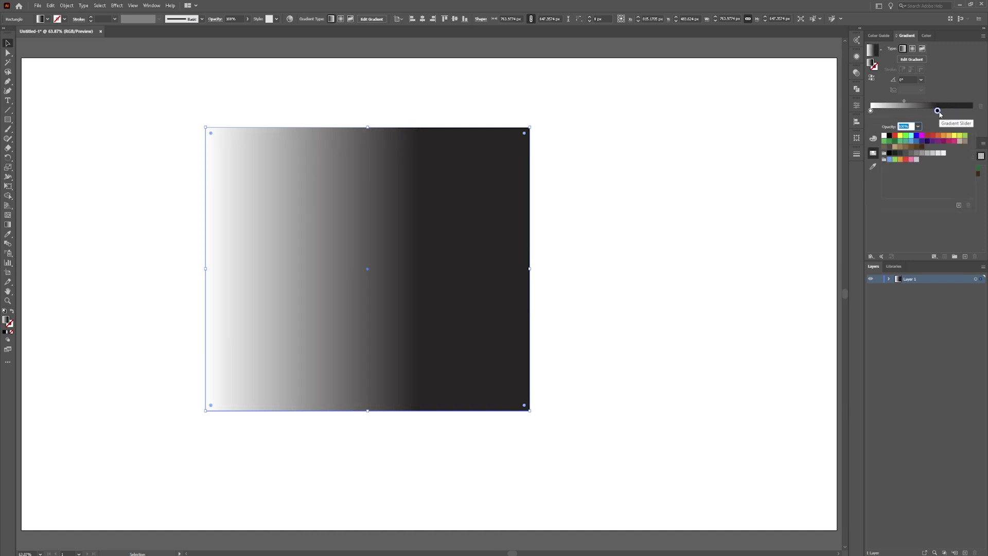
pyautogui.click(889, 136)
pyautogui.click(117, 5)
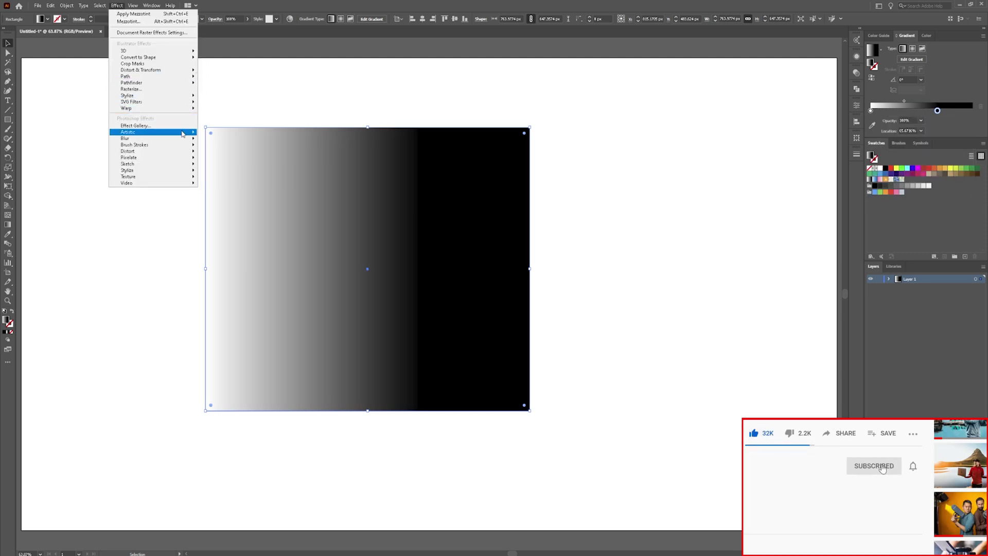
# Open Pixelate > Mezzotint and preview Fine, Medium, Grainy and Coarse Dots types
pyautogui.moveTo(184, 158)
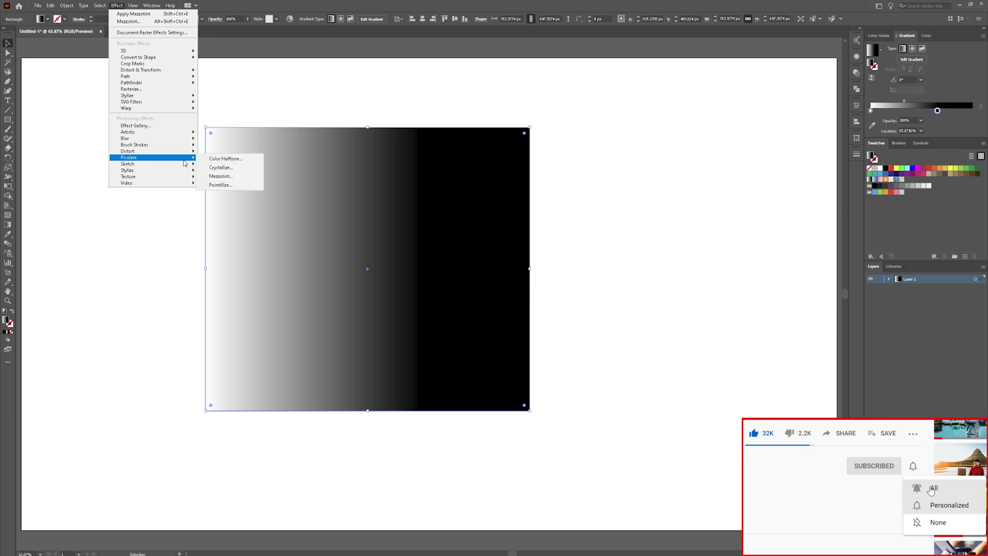
pyautogui.click(216, 177)
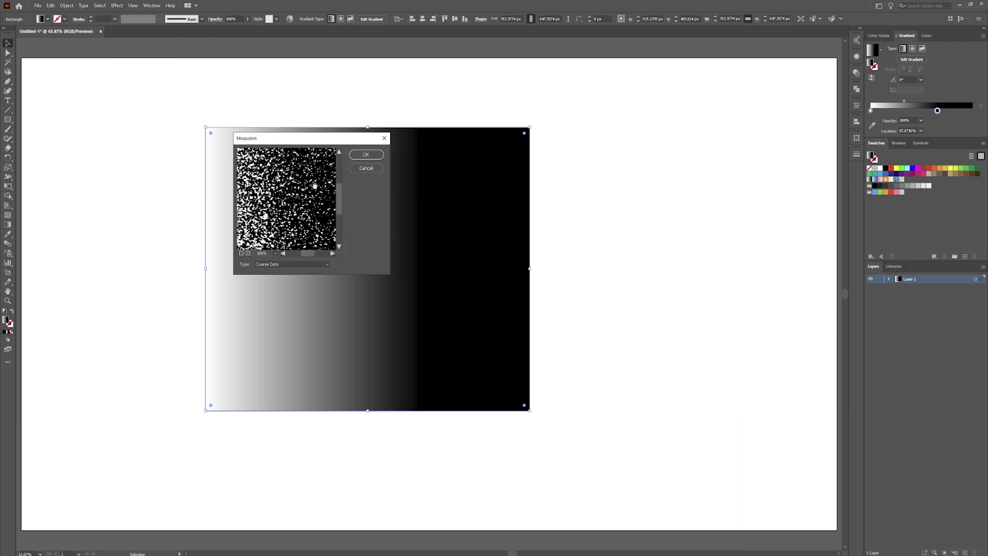
pyautogui.click(280, 264)
pyautogui.click(273, 272)
pyautogui.click(275, 264)
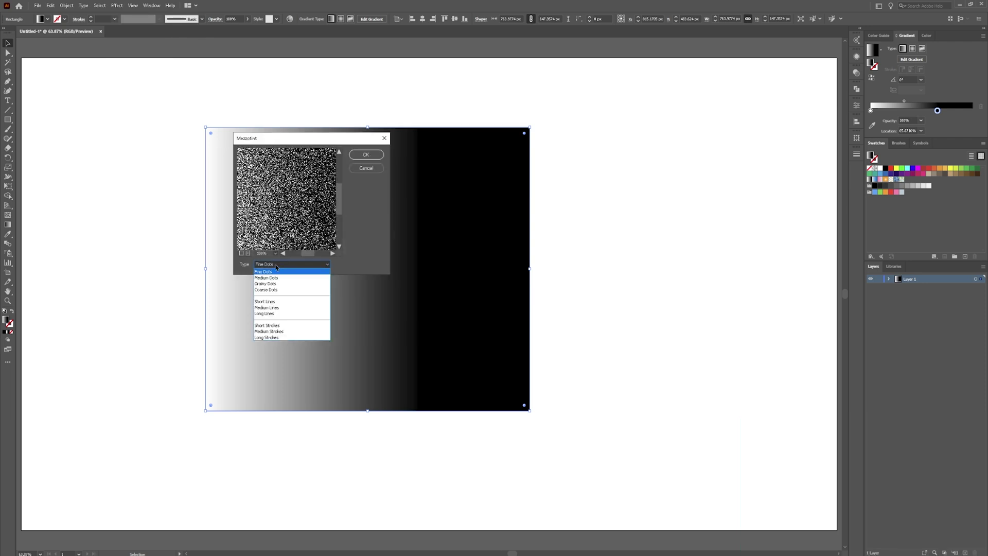
pyautogui.click(277, 278)
pyautogui.click(277, 265)
pyautogui.click(268, 284)
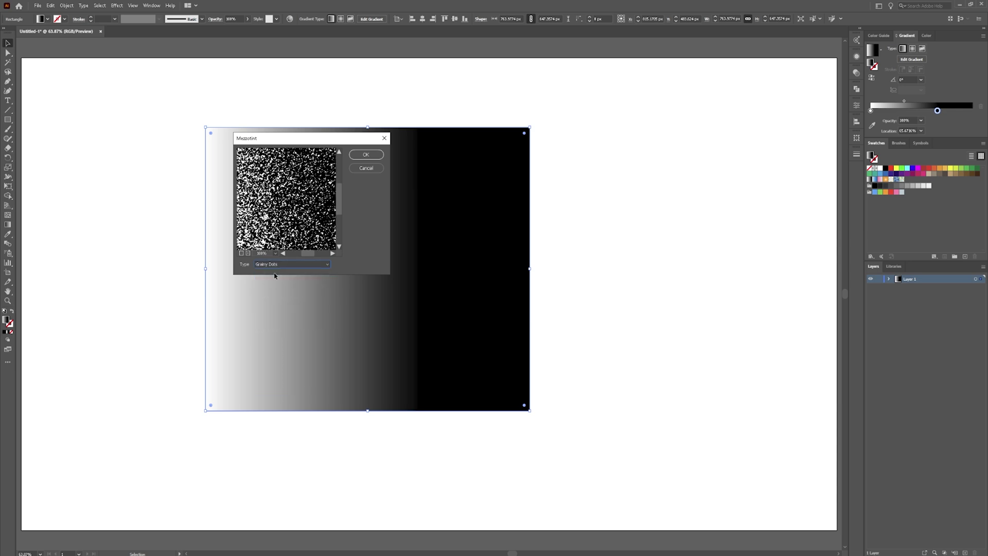
pyautogui.click(283, 265)
pyautogui.click(273, 290)
# Preview the Lines and Strokes mezzotint types, then apply Coarse Dots
pyautogui.click(283, 265)
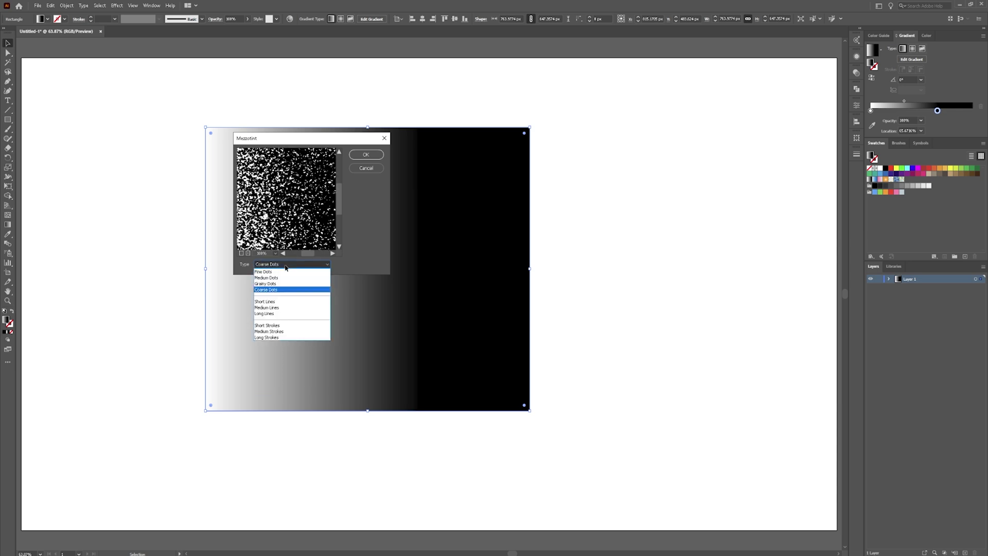
pyautogui.click(273, 302)
pyautogui.click(283, 265)
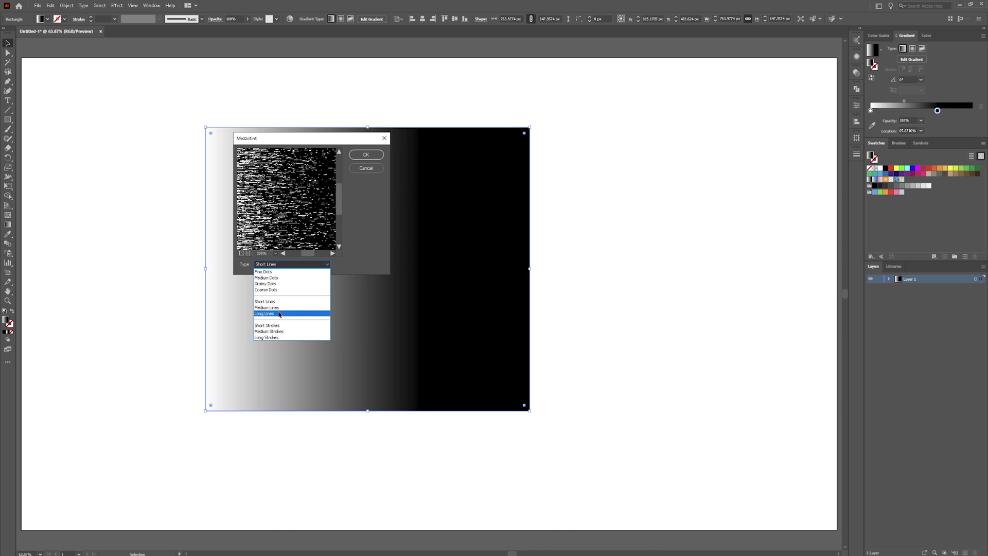
pyautogui.click(279, 311)
pyautogui.click(282, 265)
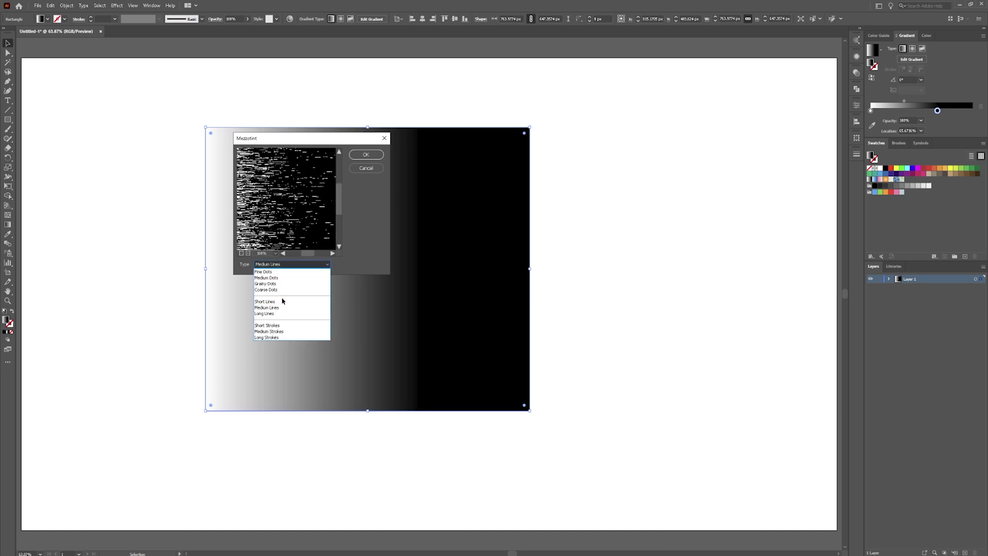
pyautogui.click(285, 330)
pyautogui.click(290, 270)
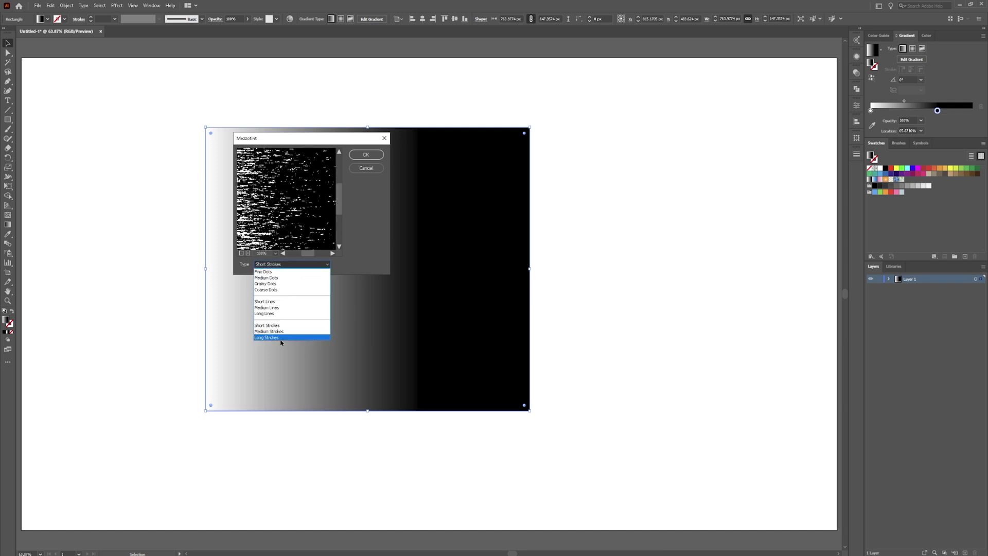
pyautogui.click(275, 342)
pyautogui.click(282, 270)
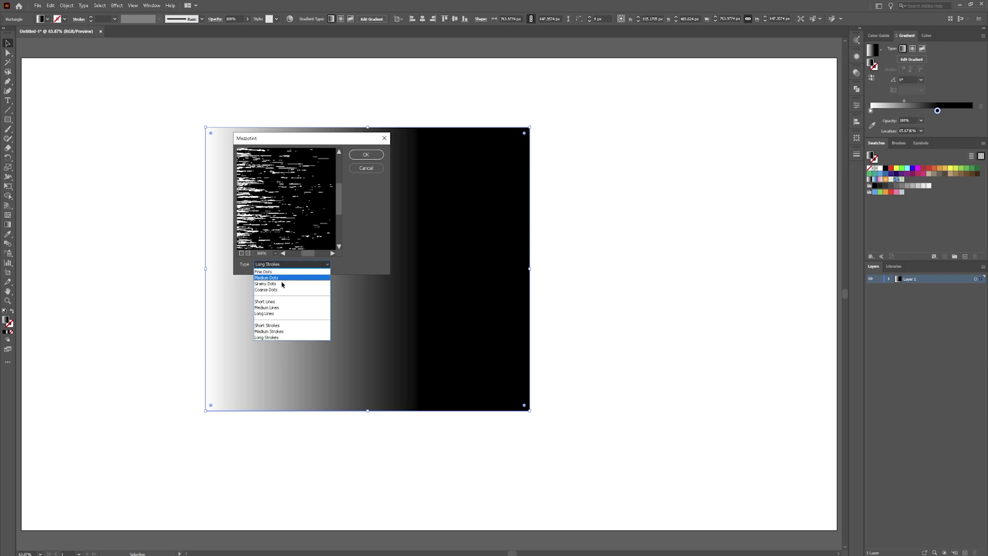
pyautogui.click(279, 290)
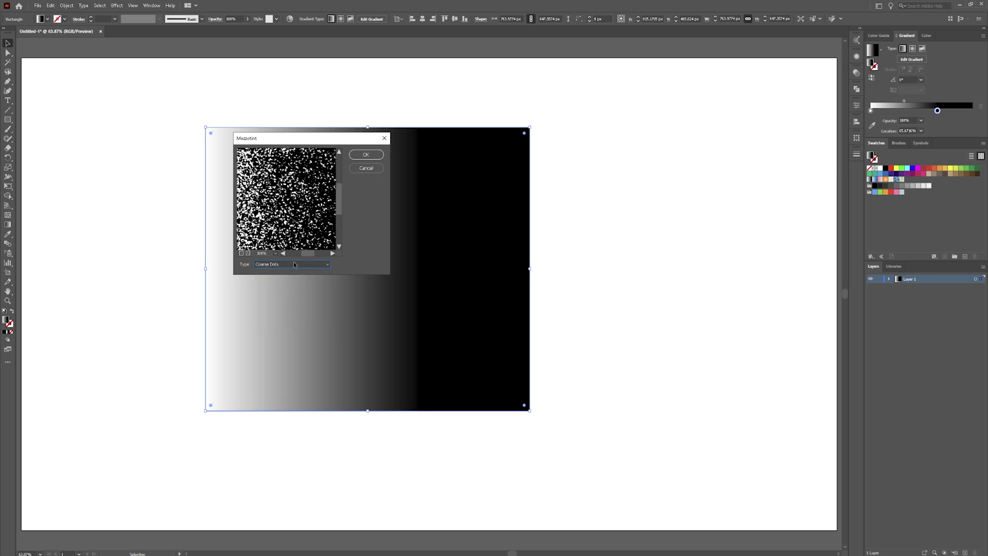
pyautogui.click(377, 161)
# Expand the mezzotint appearance and image-trace it with the High Fidelity Photo preset
pyautogui.click(63, 6)
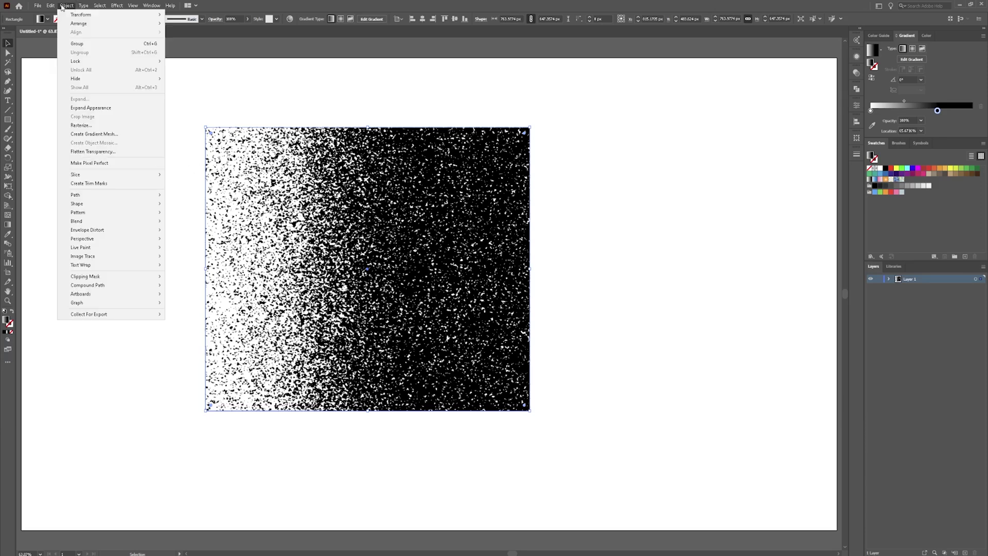
pyautogui.click(109, 108)
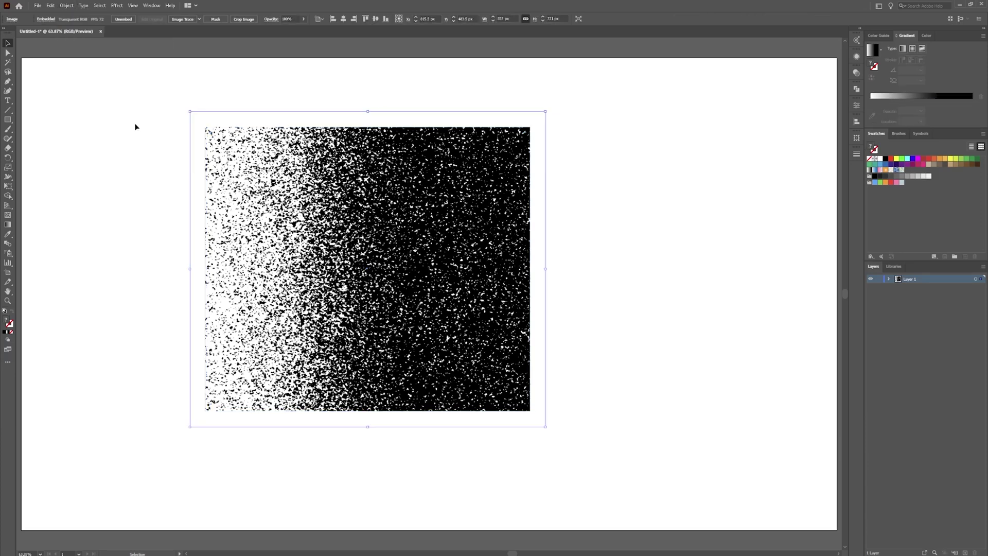
pyautogui.click(200, 20)
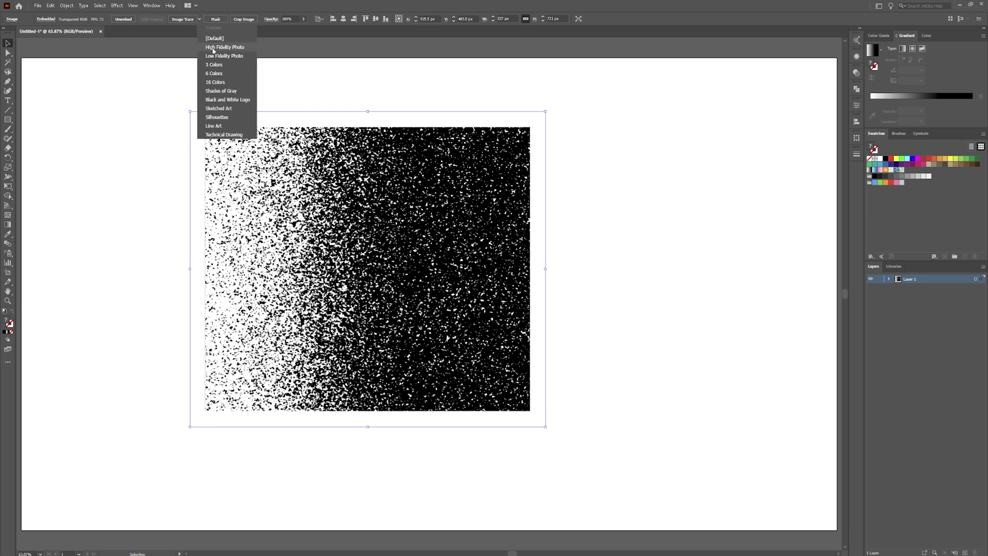
pyautogui.click(213, 50)
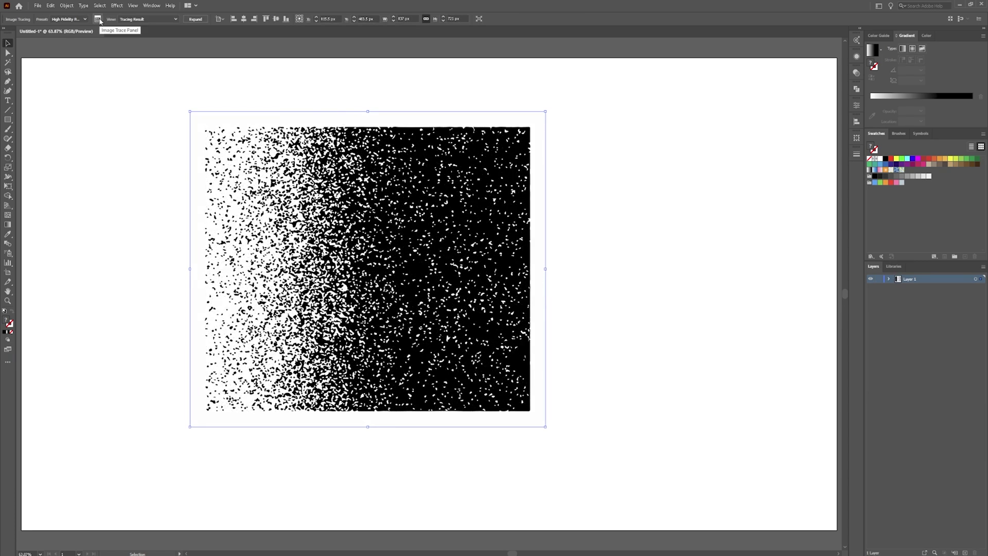
# Set the trace to Abutting with Ignore White checked, then expand it into paths
pyautogui.click(97, 20)
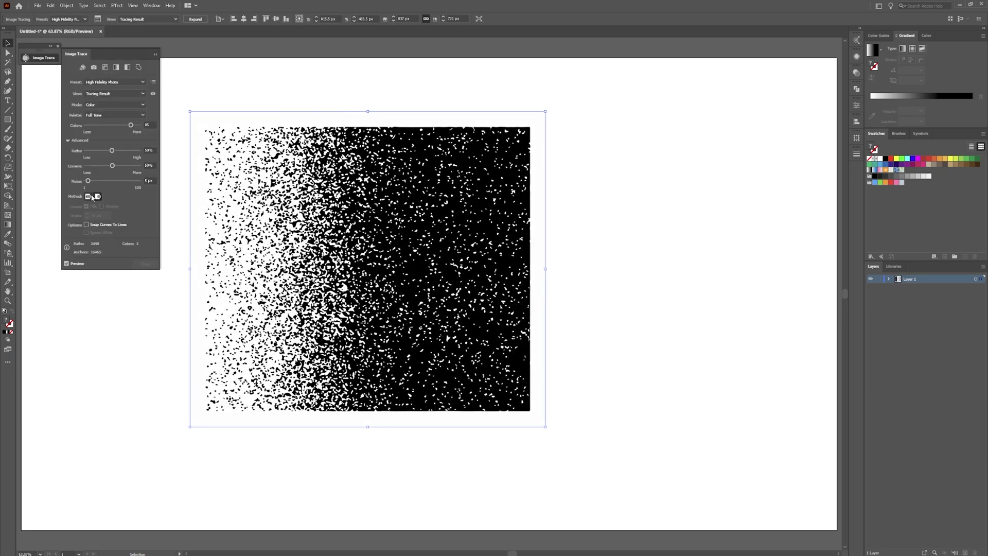
pyautogui.click(68, 139)
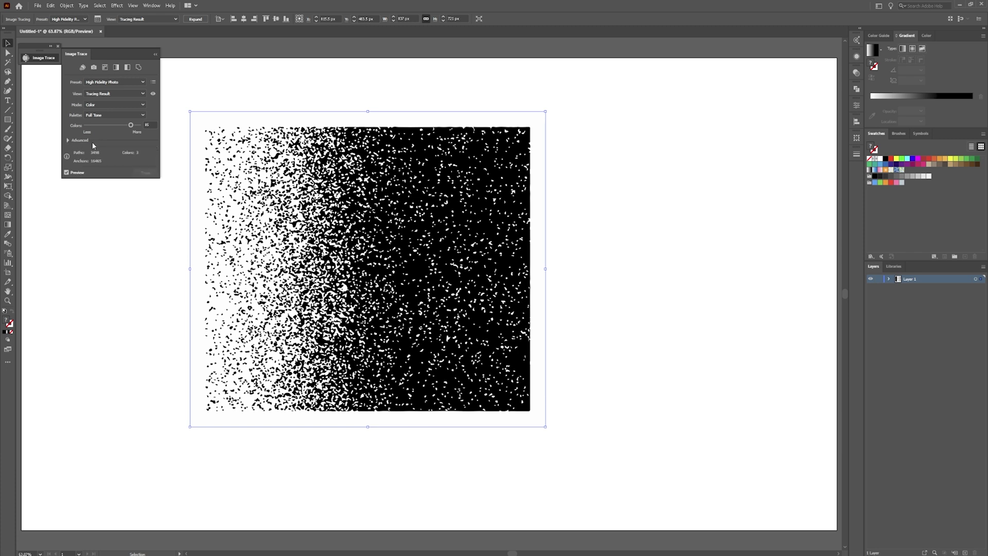
pyautogui.click(68, 141)
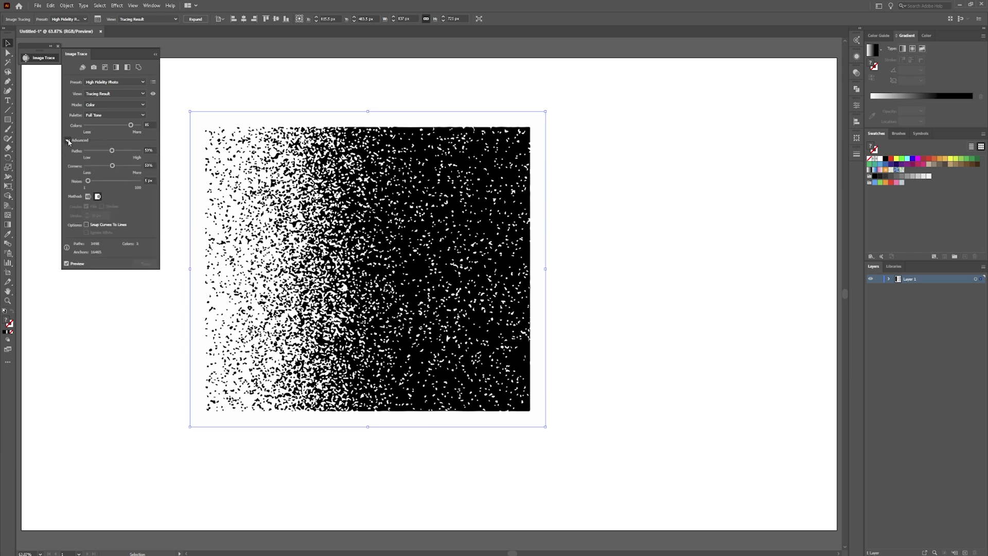
pyautogui.click(89, 197)
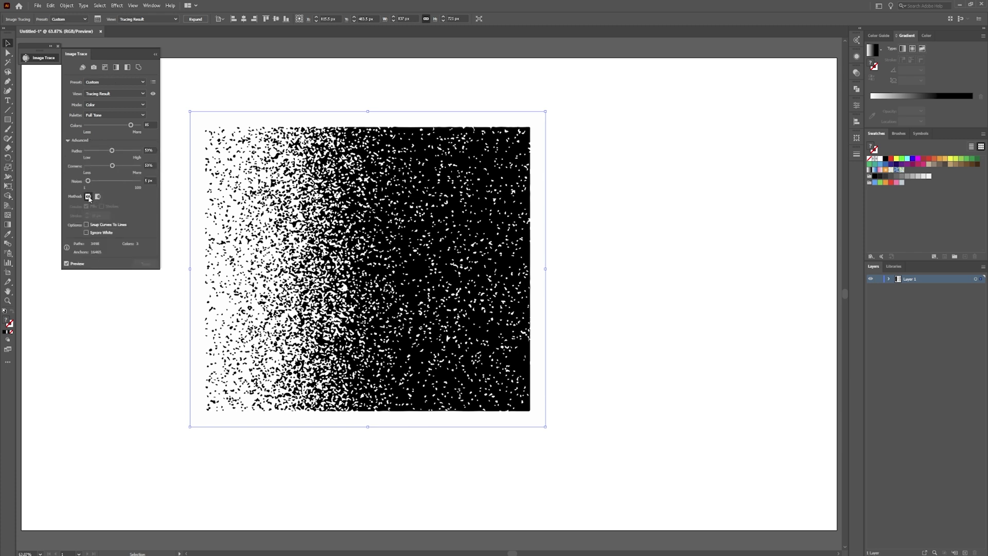
pyautogui.click(86, 232)
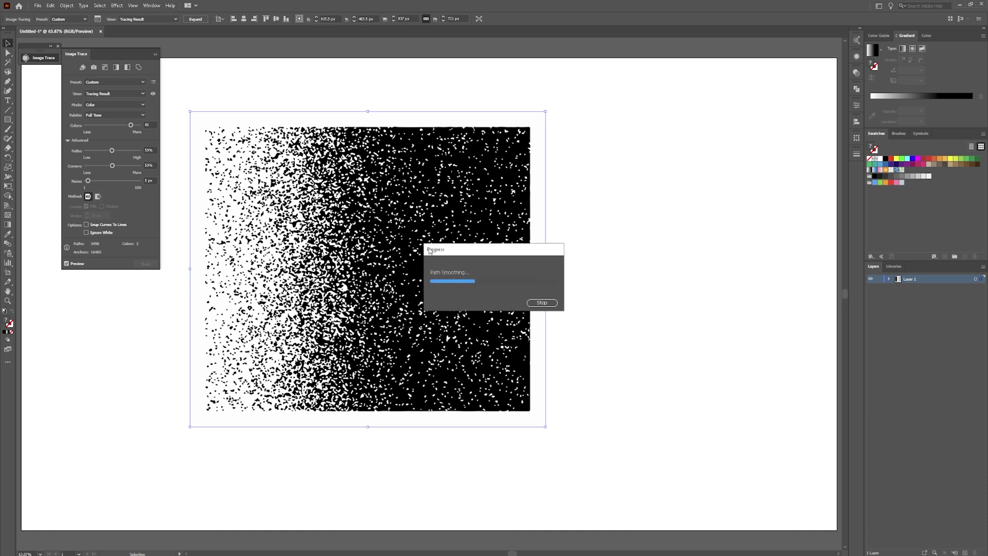
pyautogui.click(88, 232)
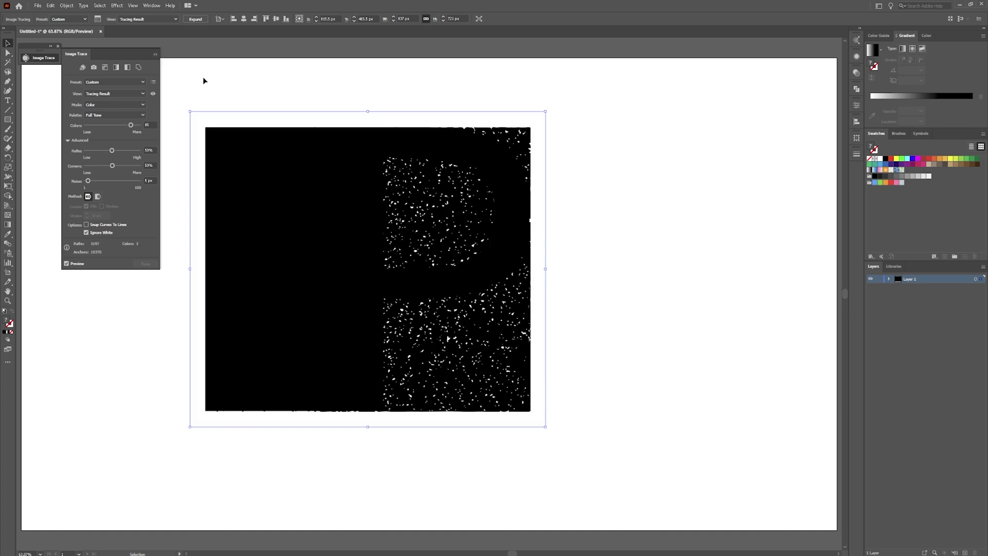
pyautogui.click(156, 54)
pyautogui.click(196, 19)
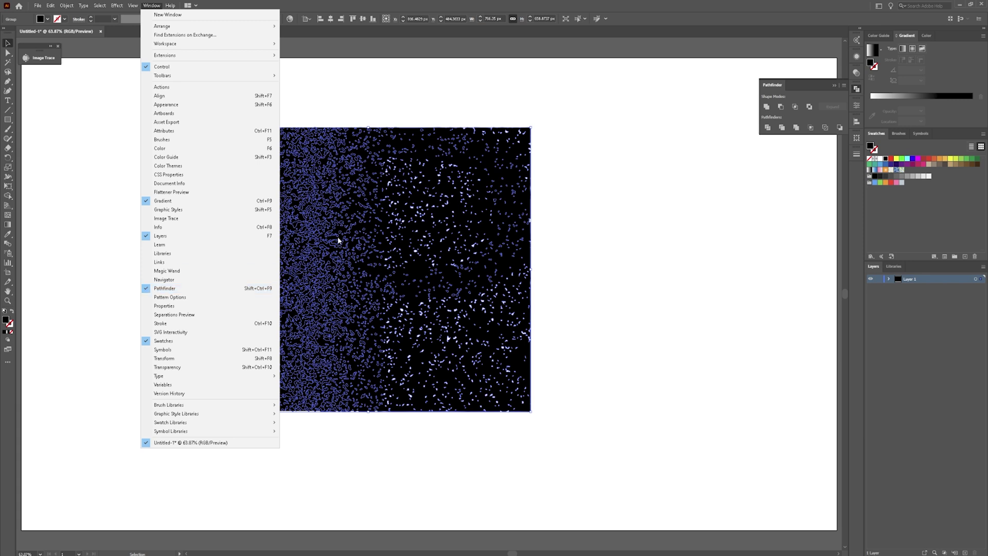
# Unite the traced speckles in Pathfinder and make them one compound path
pyautogui.click(767, 128)
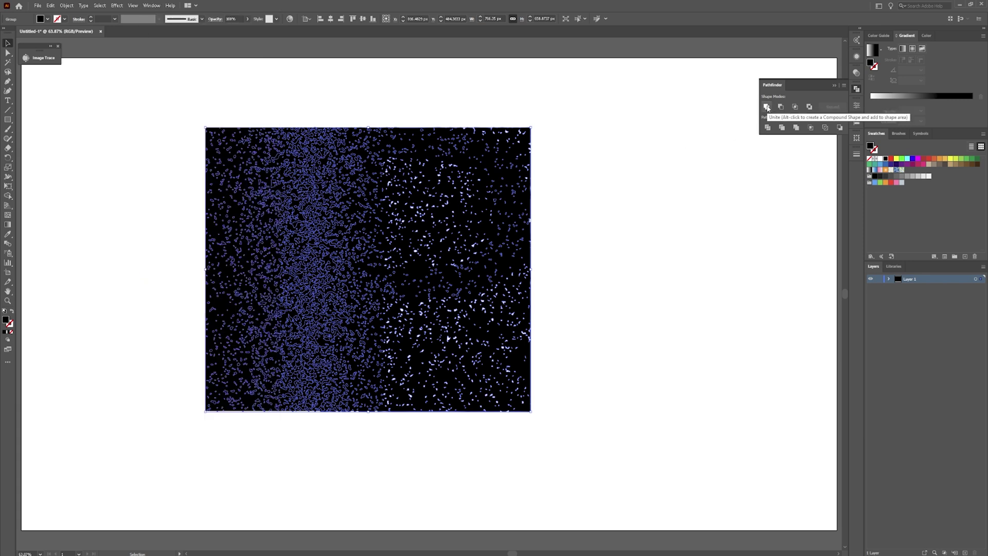
pyautogui.click(767, 107)
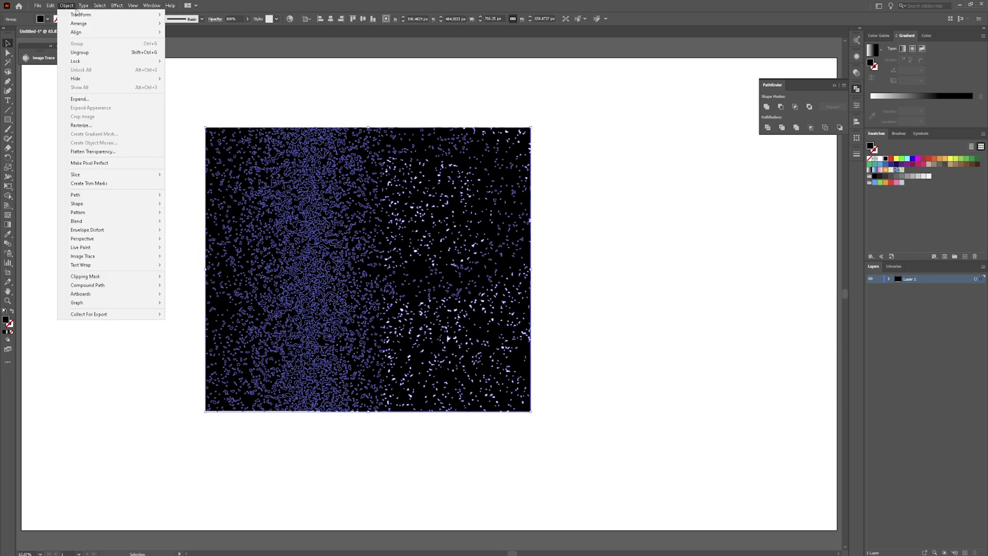
pyautogui.moveTo(128, 284)
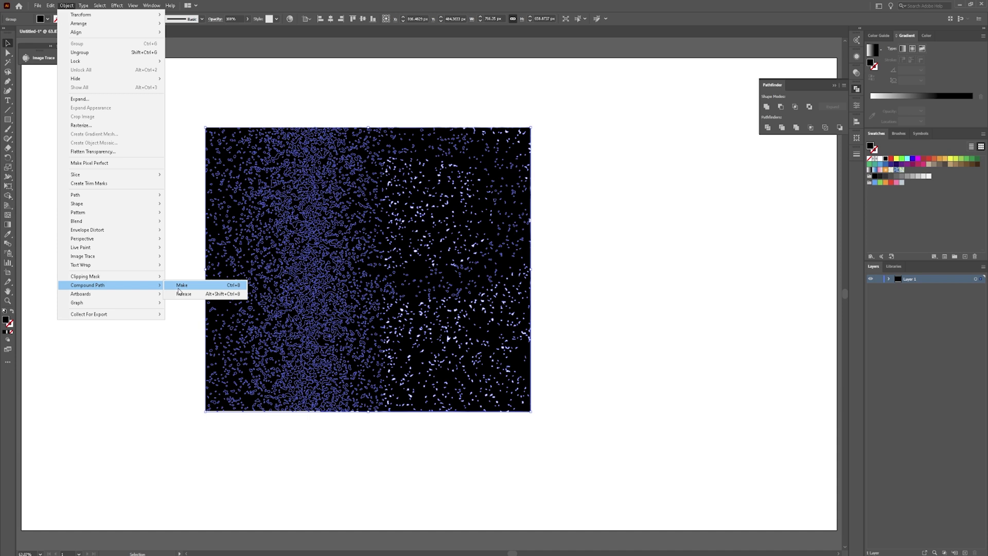
pyautogui.click(181, 288)
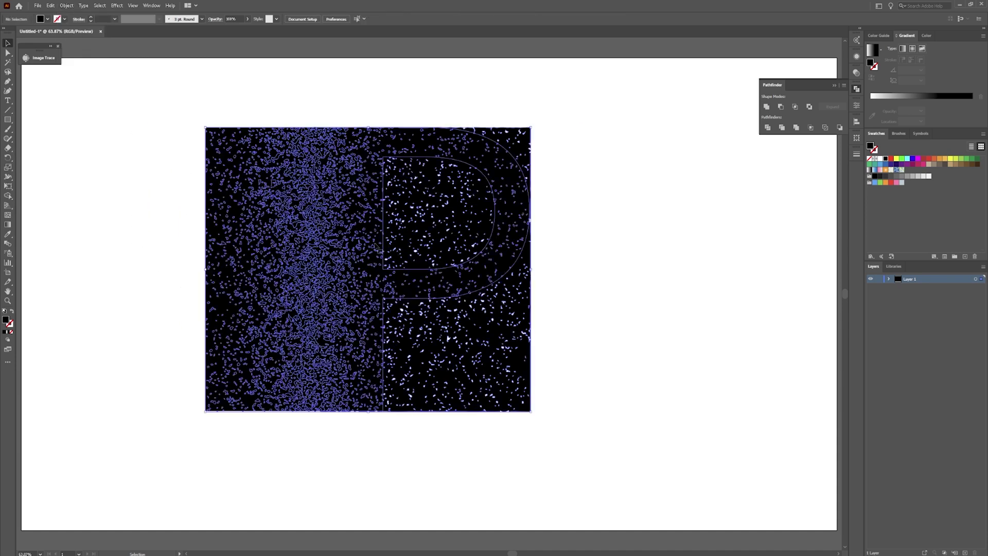
# Make a clipping mask of the speckles with the P, then deselect and zoom out
pyautogui.click(65, 5)
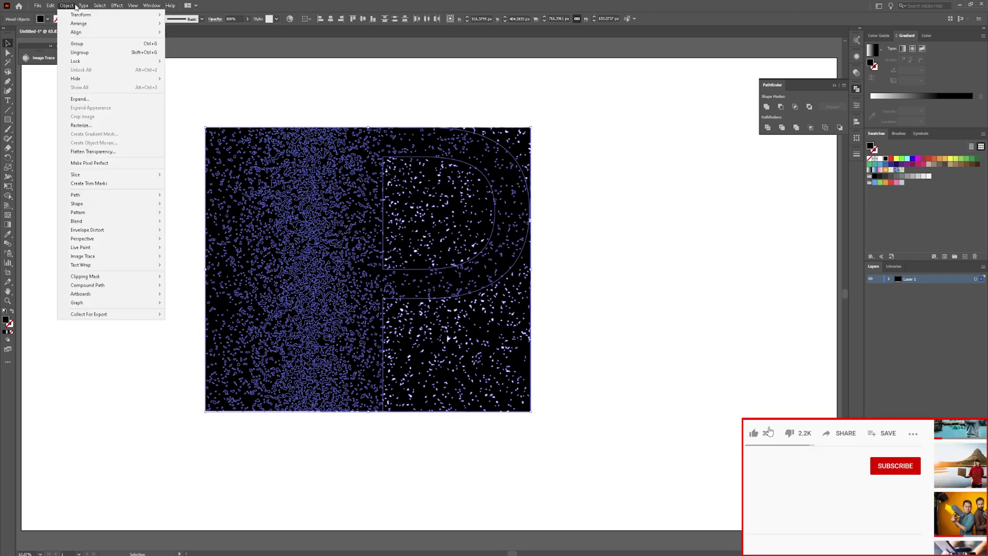
pyautogui.moveTo(131, 278)
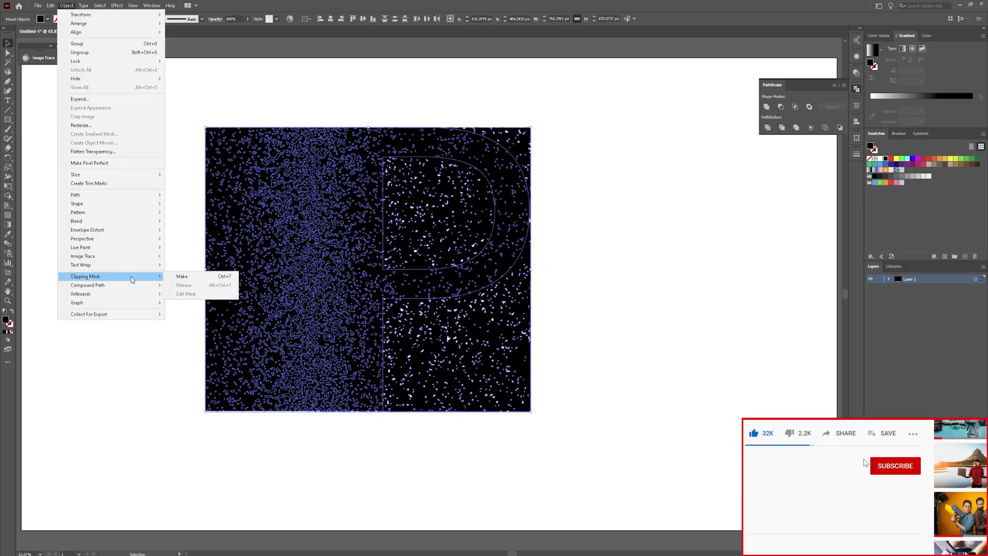
pyautogui.click(195, 276)
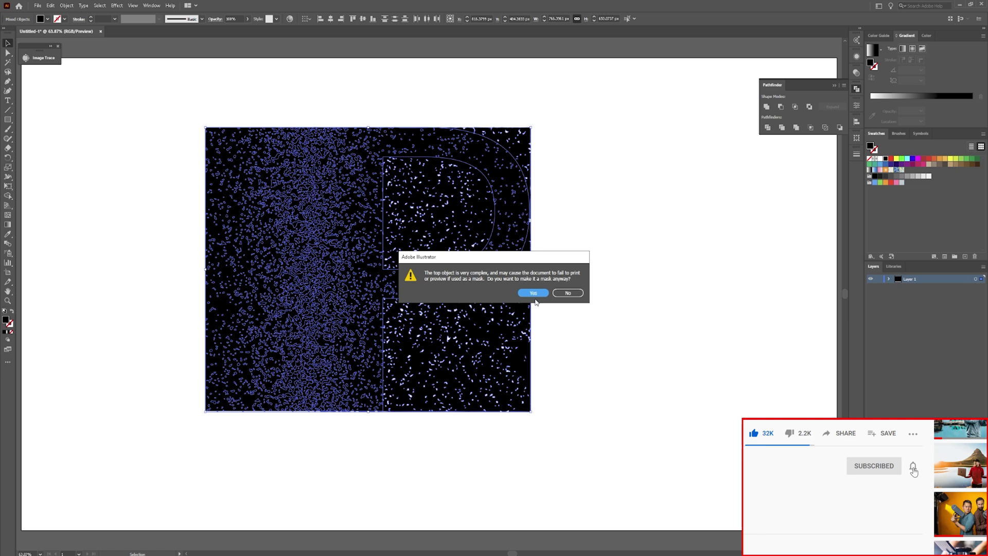
pyautogui.click(534, 293)
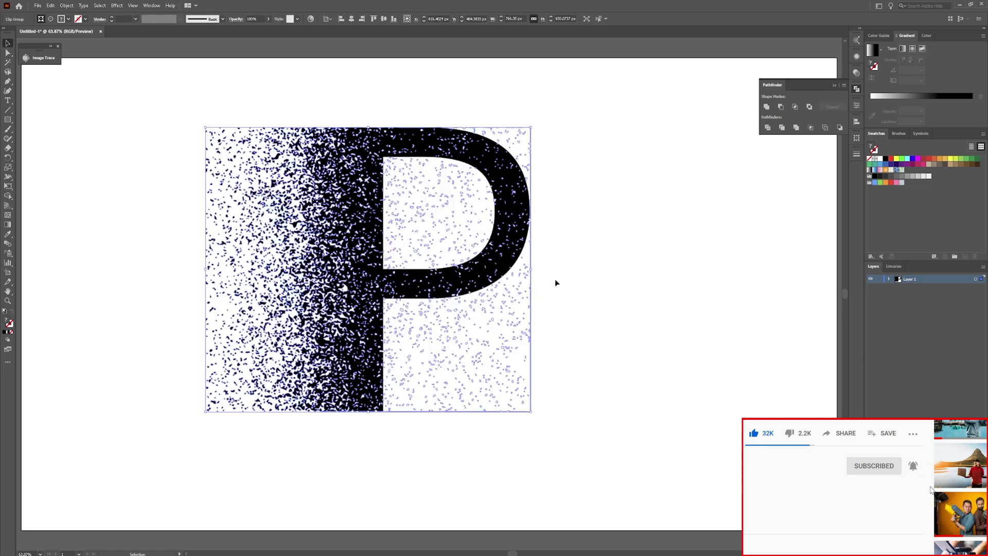
pyautogui.click(593, 266)
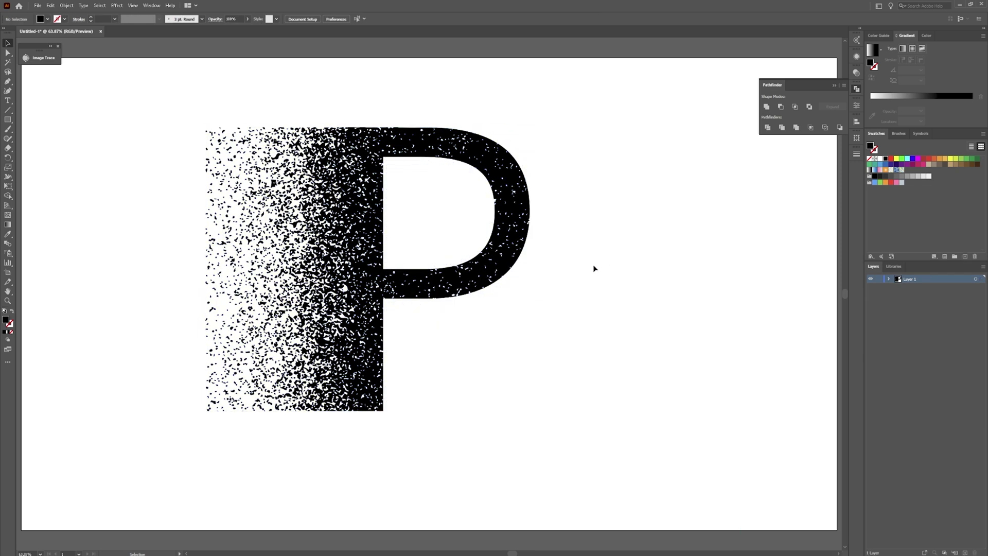
pyautogui.hotkey('ctrl', '-')
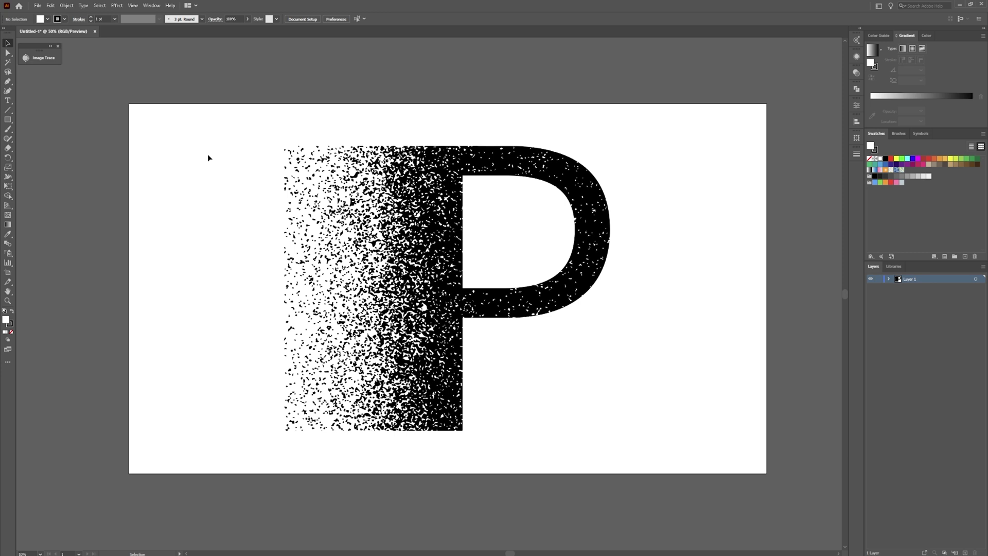
pyautogui.click(452, 237)
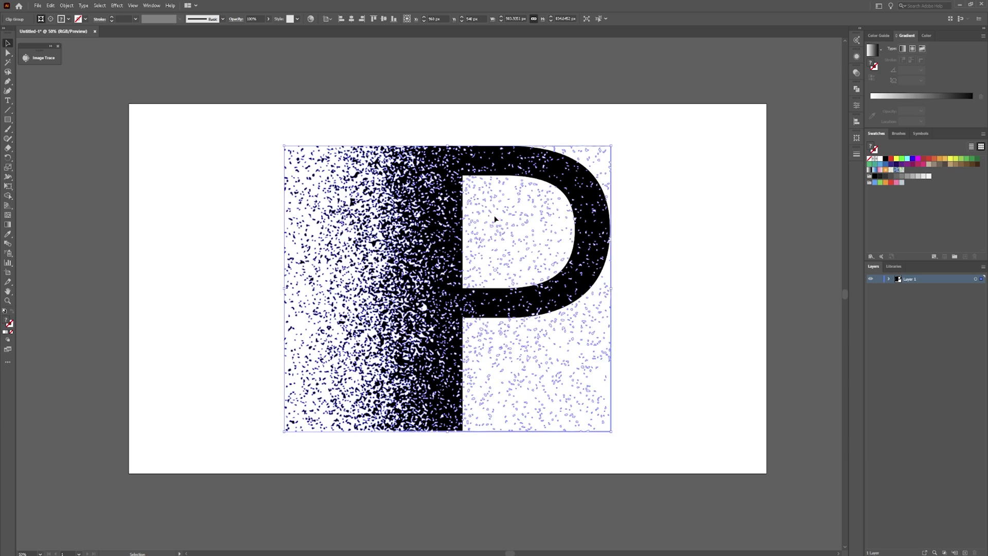
pyautogui.click(872, 50)
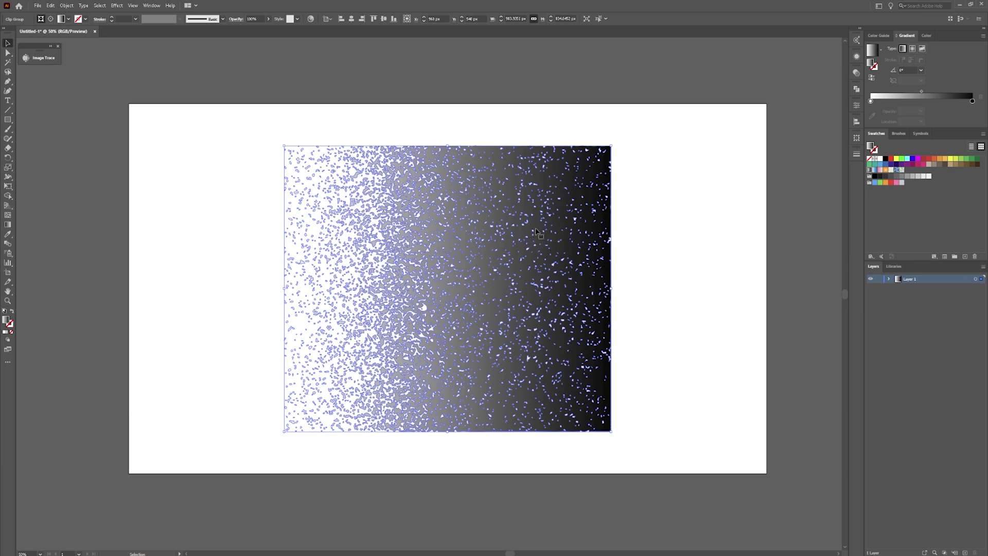
pyautogui.press('a')
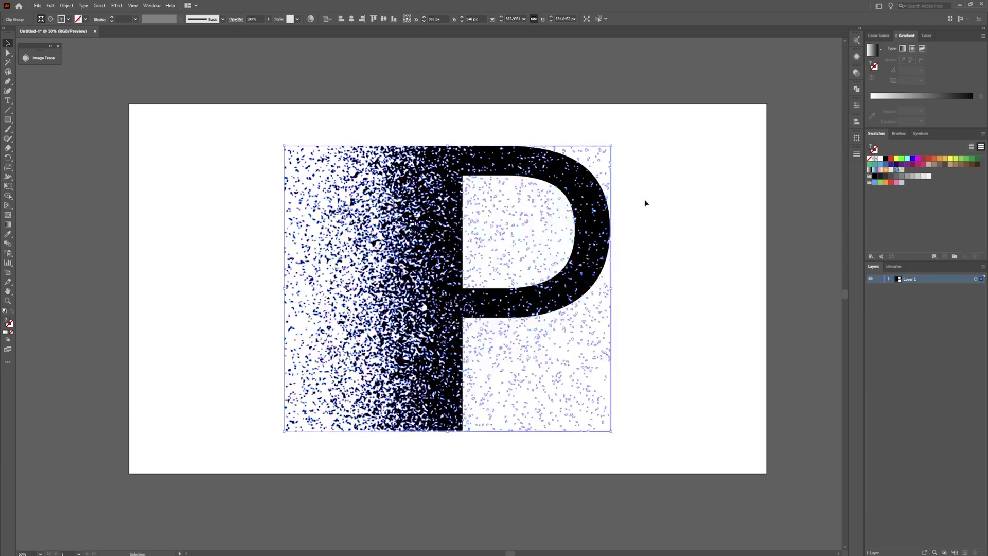
pyautogui.click(749, 146)
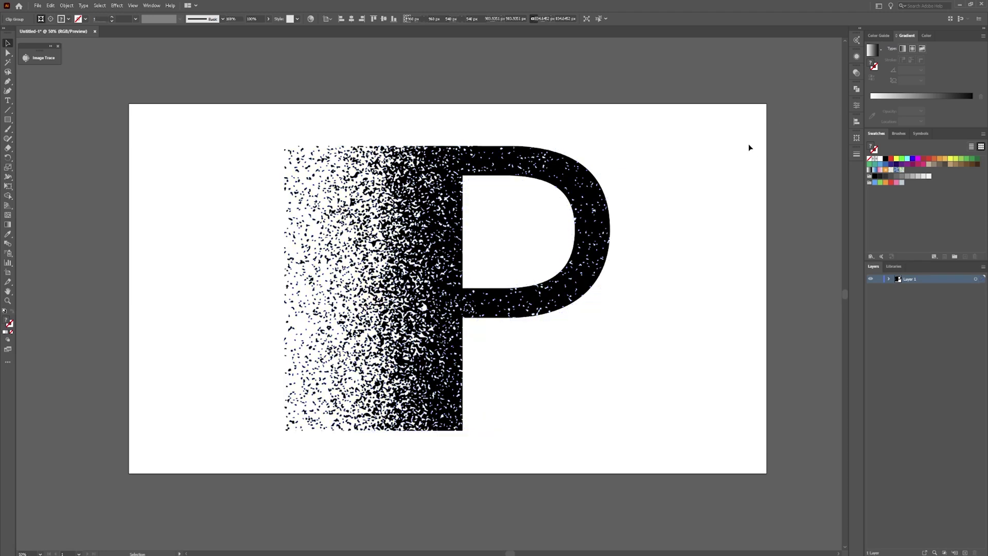
# Select the dissolving P group and add a new fill in its Appearance panel
pyautogui.click(553, 178)
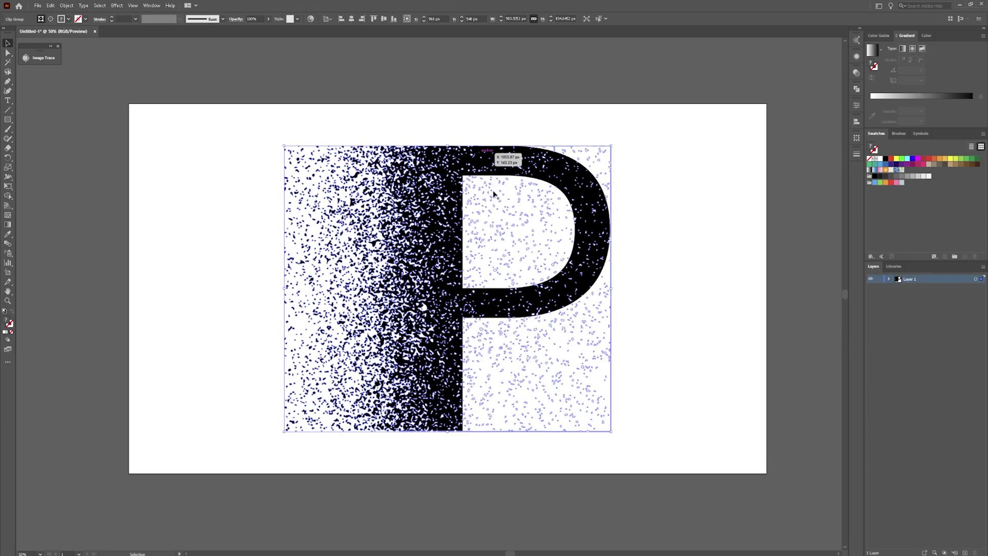
pyautogui.click(857, 57)
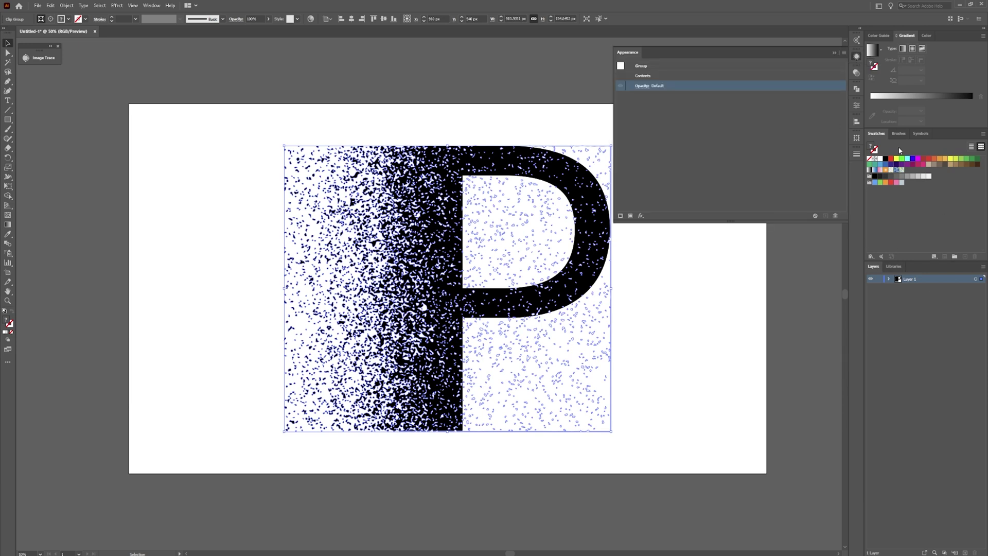
pyautogui.click(152, 5)
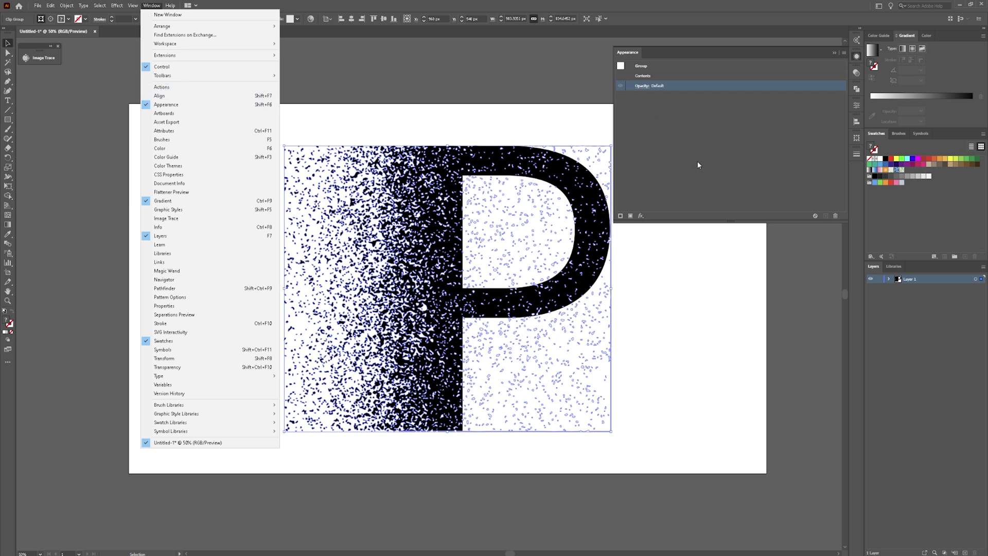
pyautogui.click(703, 144)
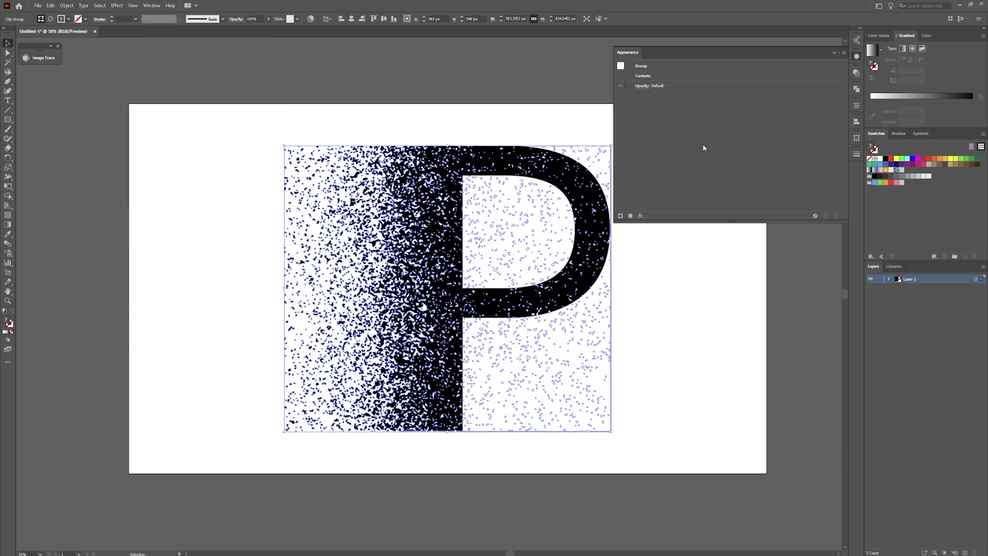
pyautogui.click(631, 216)
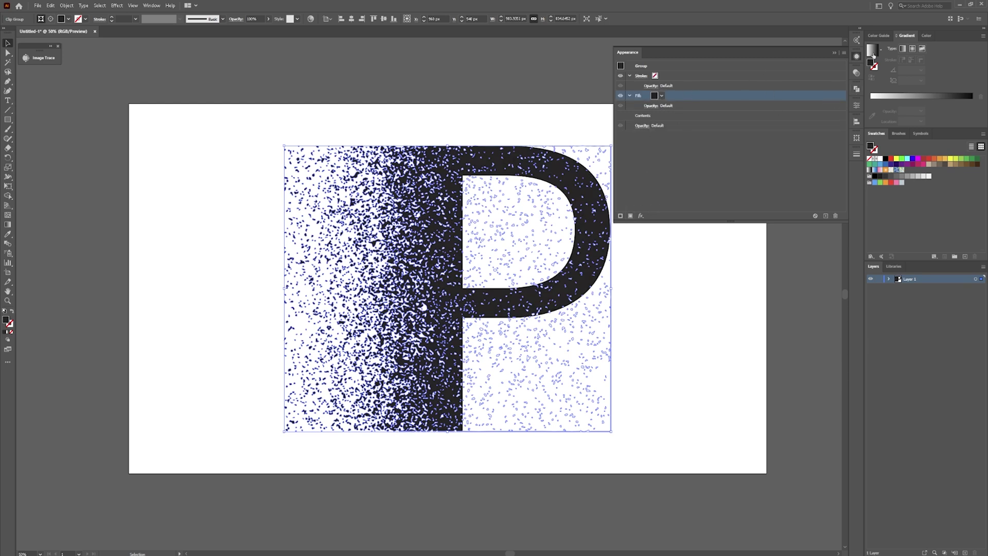
# Apply the Sky gradient preset to the new fill, make the left stop yellow and remove the middle stops
pyautogui.click(880, 52)
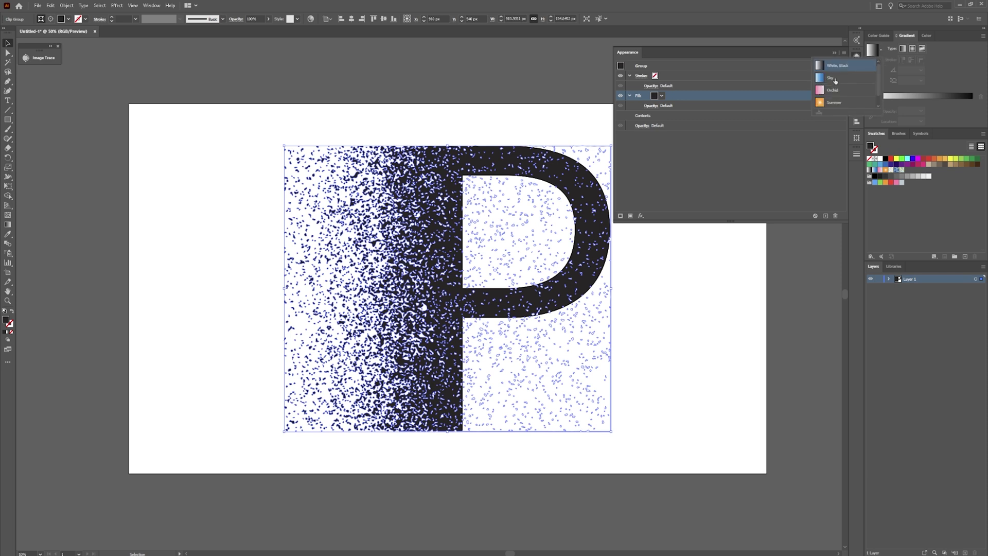
pyautogui.click(835, 80)
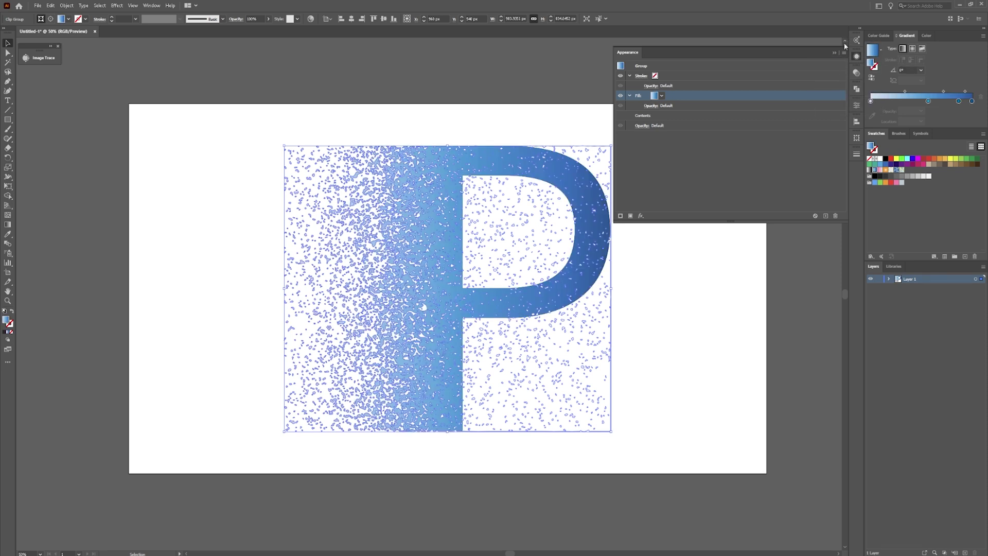
pyautogui.click(833, 53)
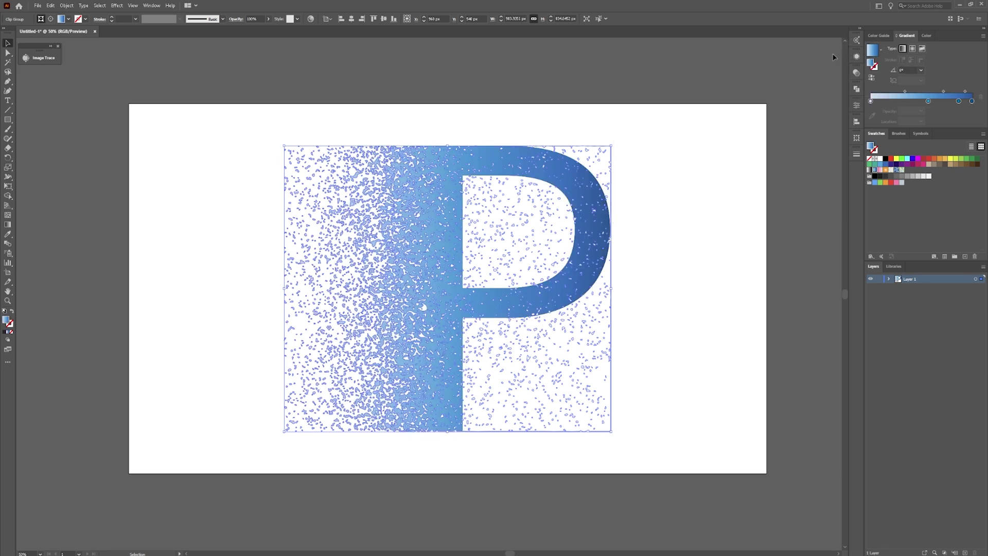
pyautogui.click(929, 101)
pyautogui.click(870, 102)
pyautogui.click(874, 116)
pyautogui.click(896, 159)
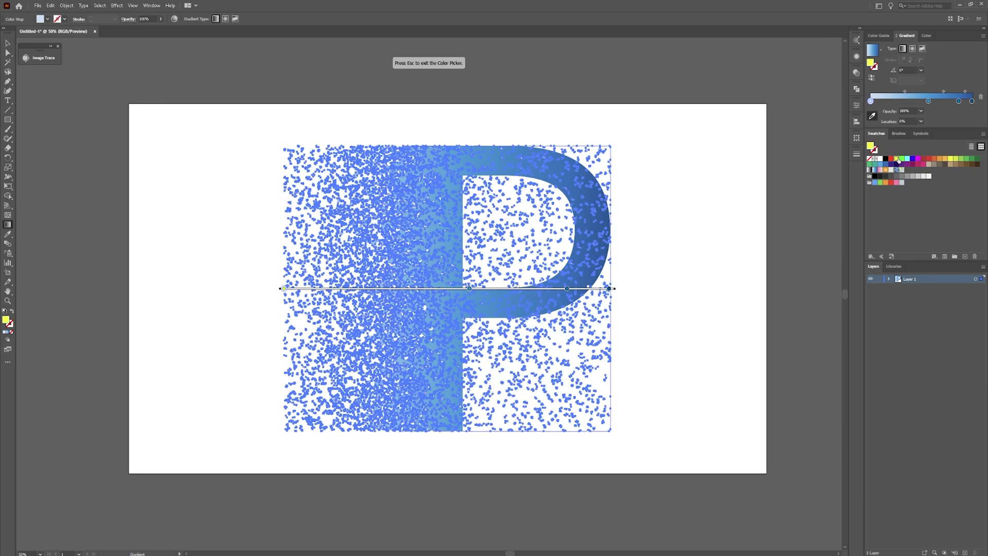
pyautogui.press('Escape')
pyautogui.moveTo(958, 101)
pyautogui.mouseDown()
pyautogui.moveTo(927, 105)
pyautogui.moveTo(928, 123)
pyautogui.moveTo(973, 107)
pyautogui.mouseUp()
# Make the right gradient stop red and drag it toward the middle
pyautogui.click(971, 101)
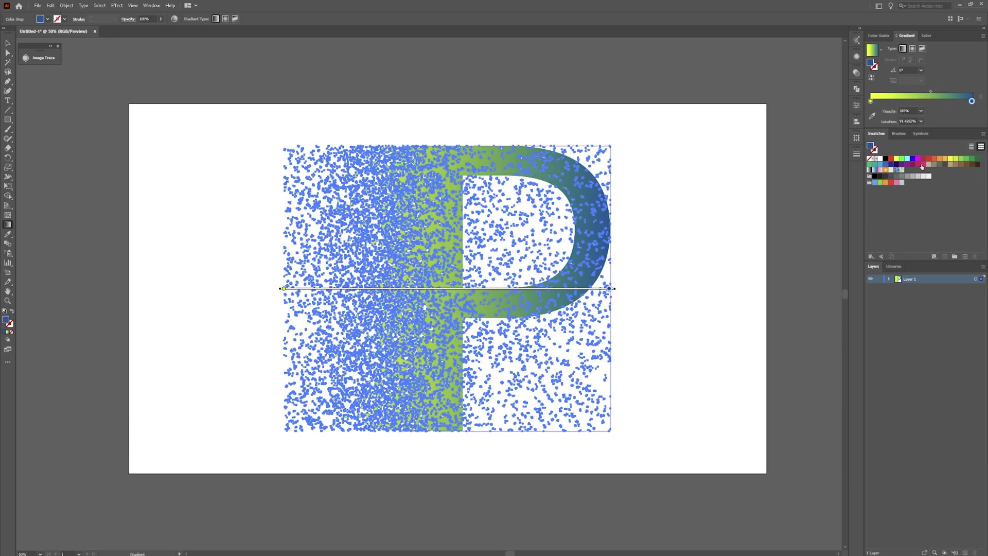
pyautogui.click(873, 116)
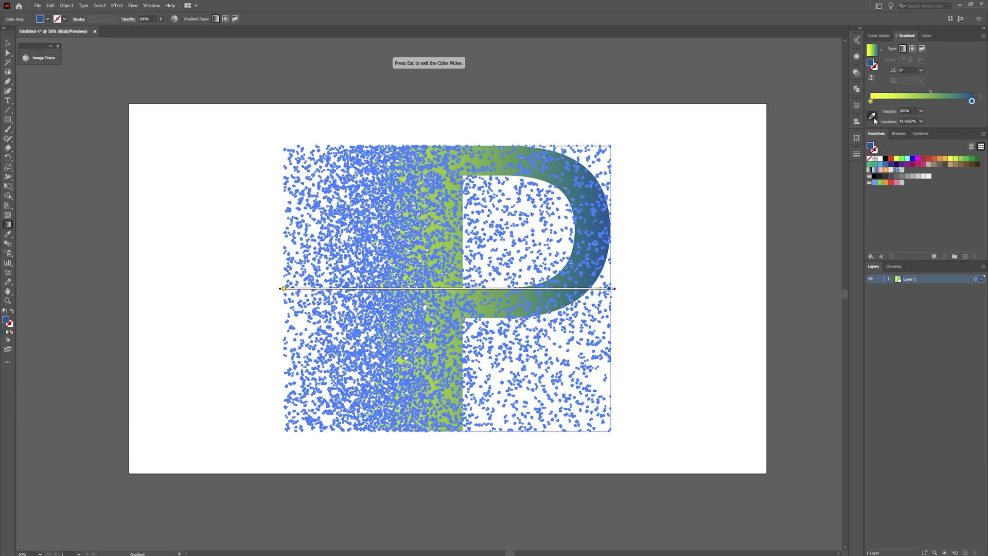
pyautogui.click(929, 160)
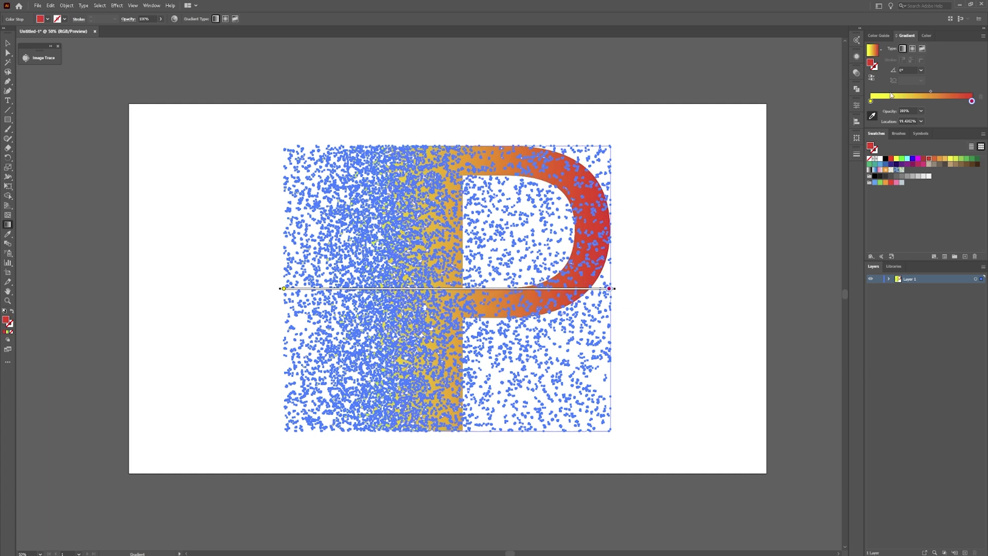
pyautogui.press('v')
pyautogui.click(716, 202)
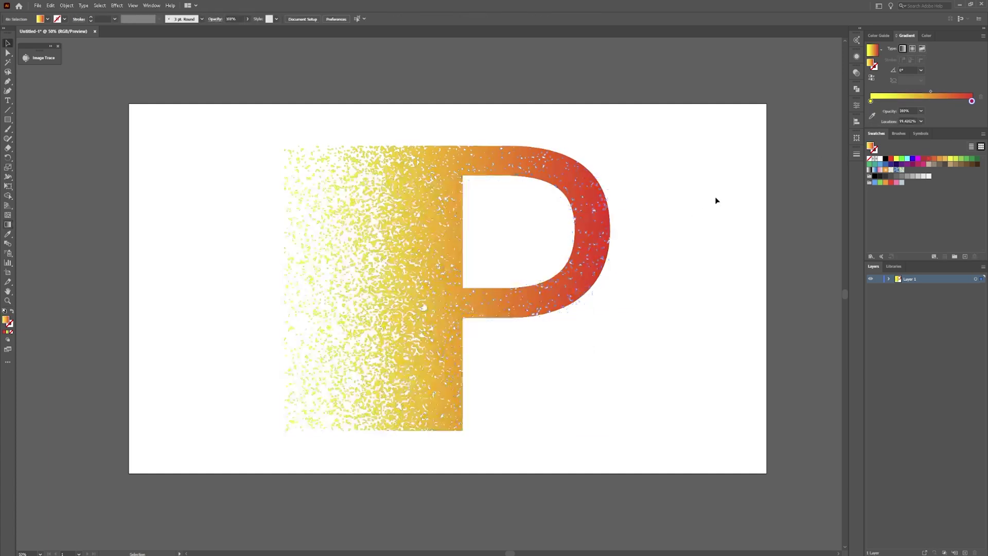
pyautogui.click(602, 211)
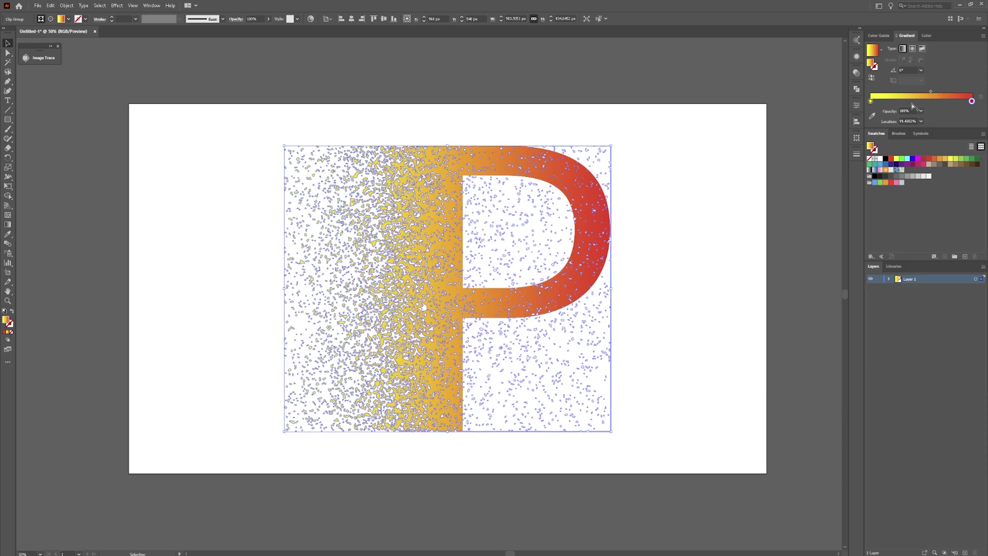
pyautogui.moveTo(971, 101); pyautogui.dragTo(928, 102)
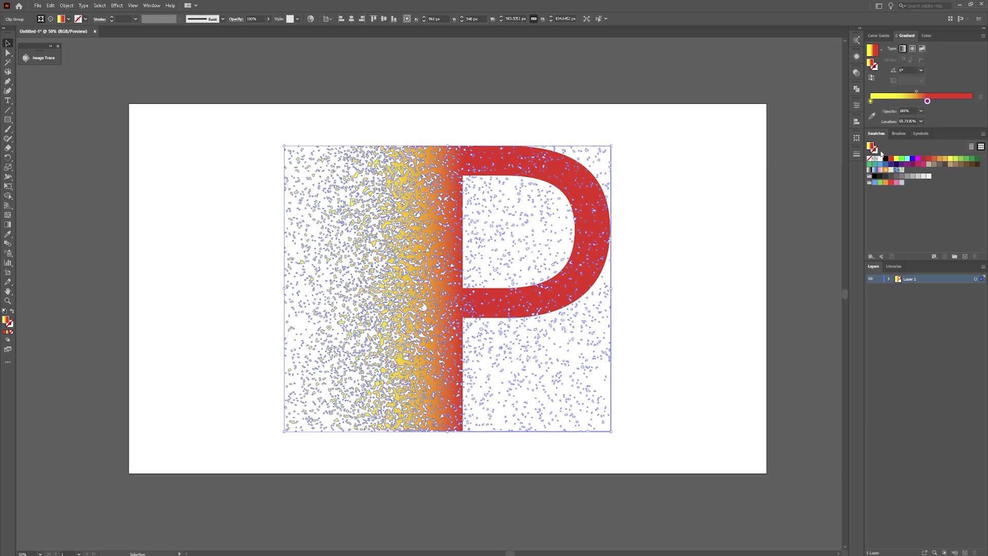
pyautogui.click(752, 211)
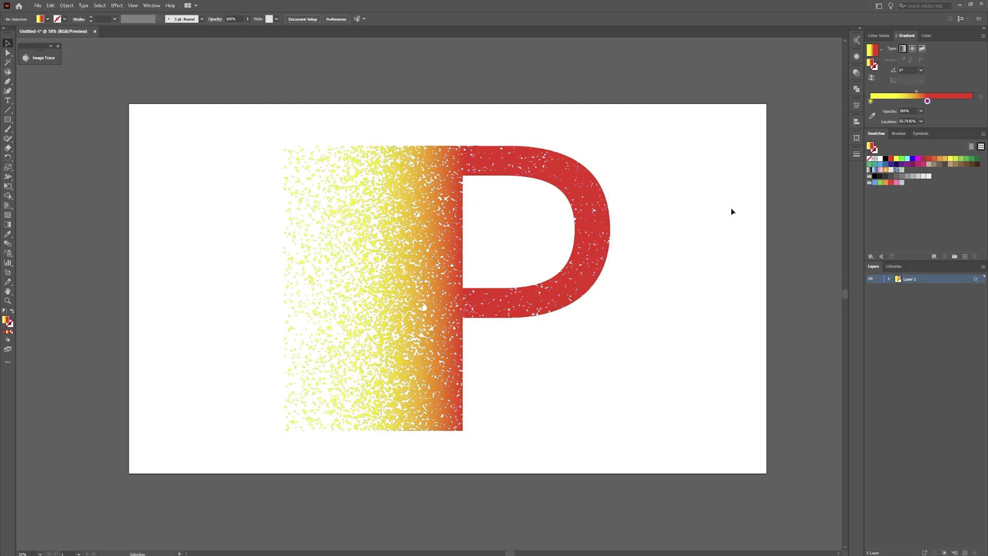